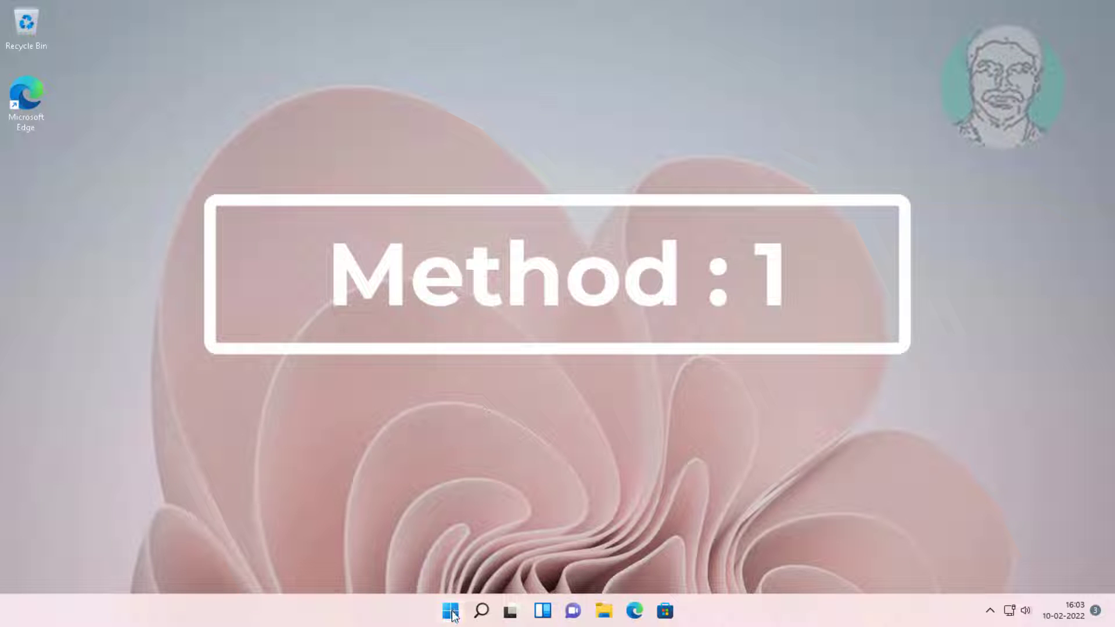
- Search Windows for 'control panel' and open the Control Panel best match
click(481, 611)
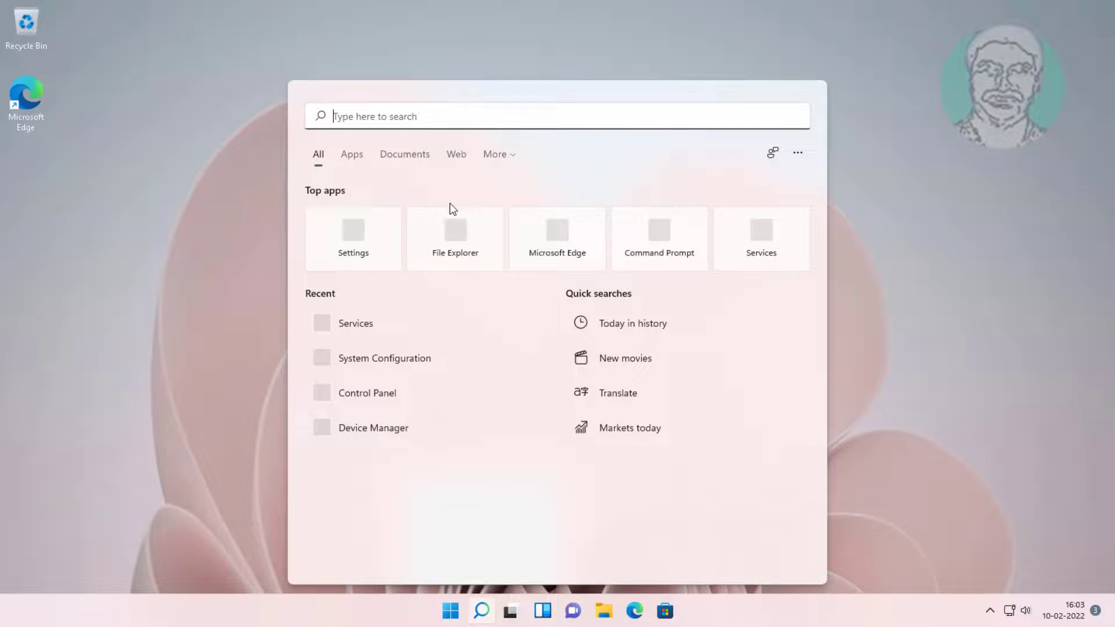
text(co)
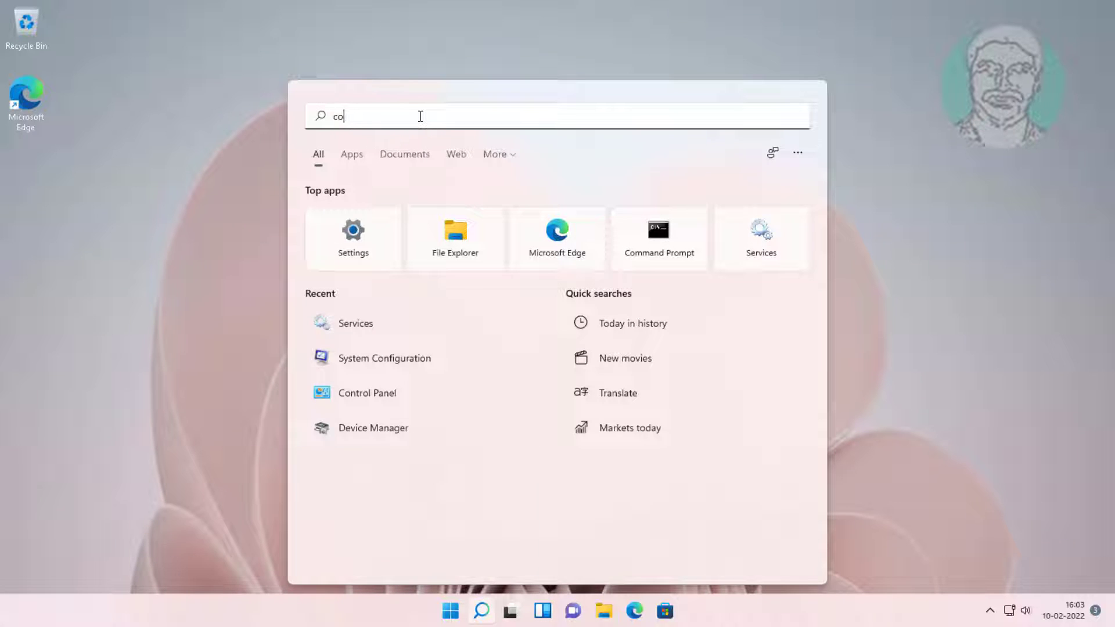
text(ntrol panel)
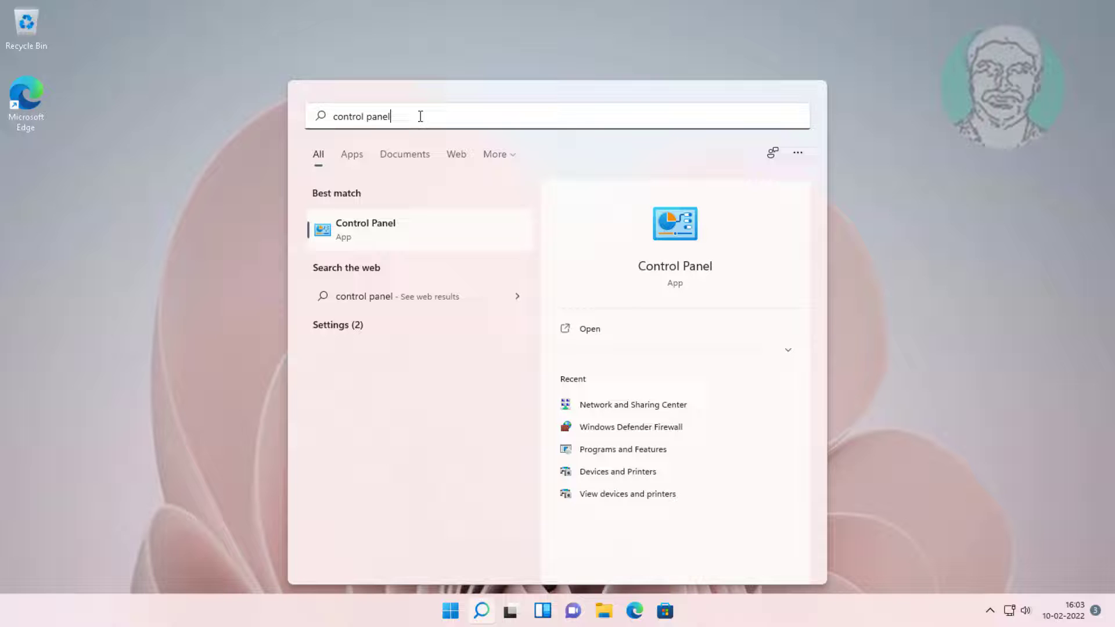
click(379, 226)
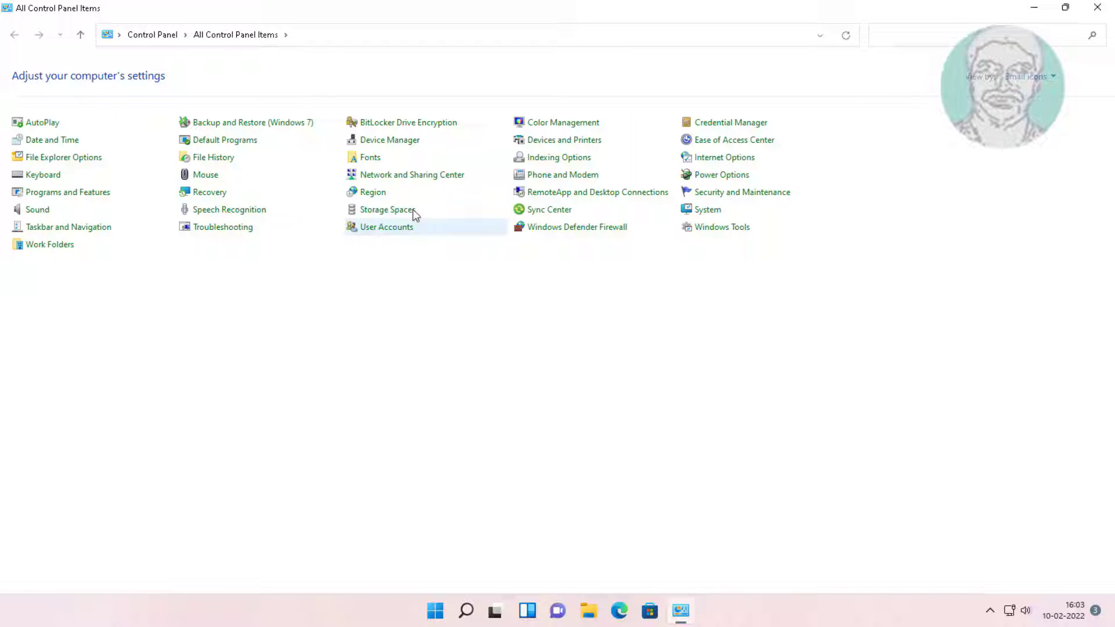
- Go to Network and Sharing Center's advanced sharing settings and turn on network discovery for Guest or Public
click(404, 178)
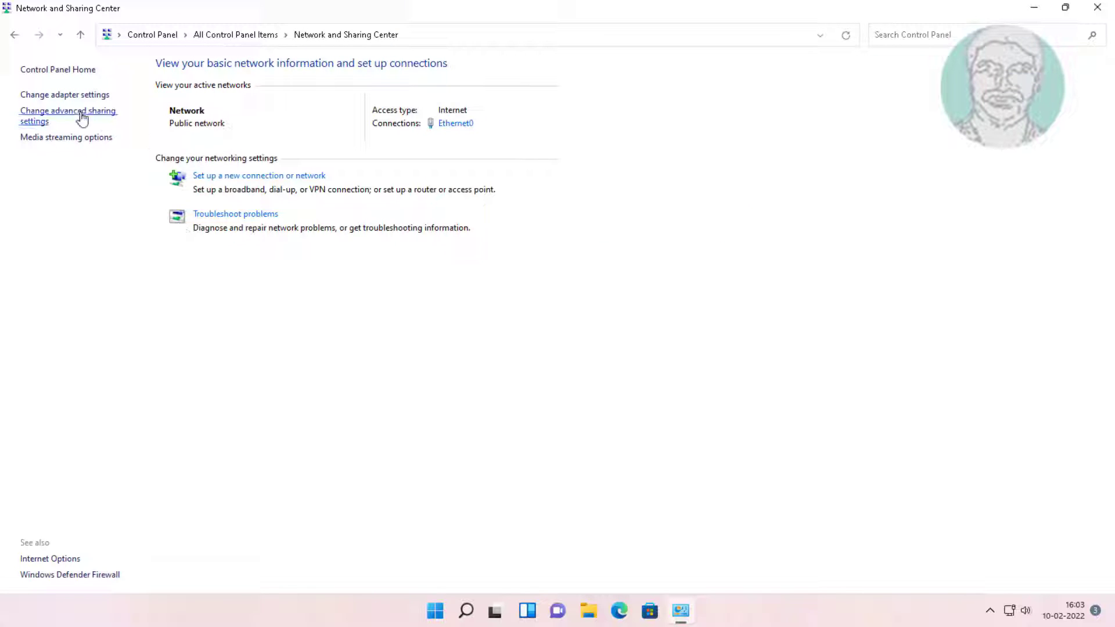
click(64, 118)
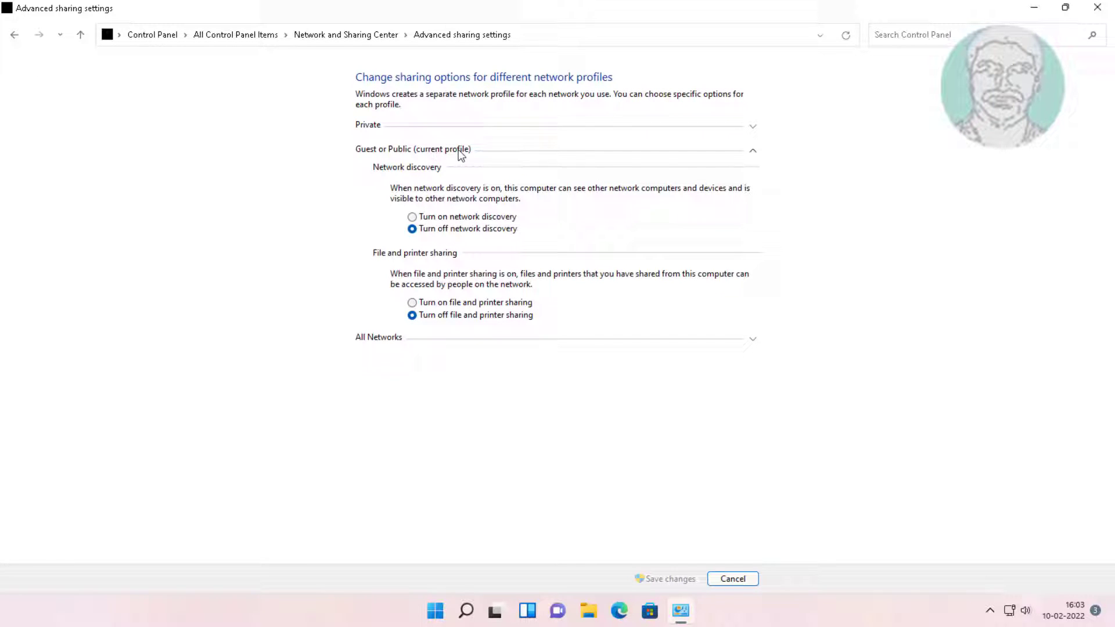
click(419, 153)
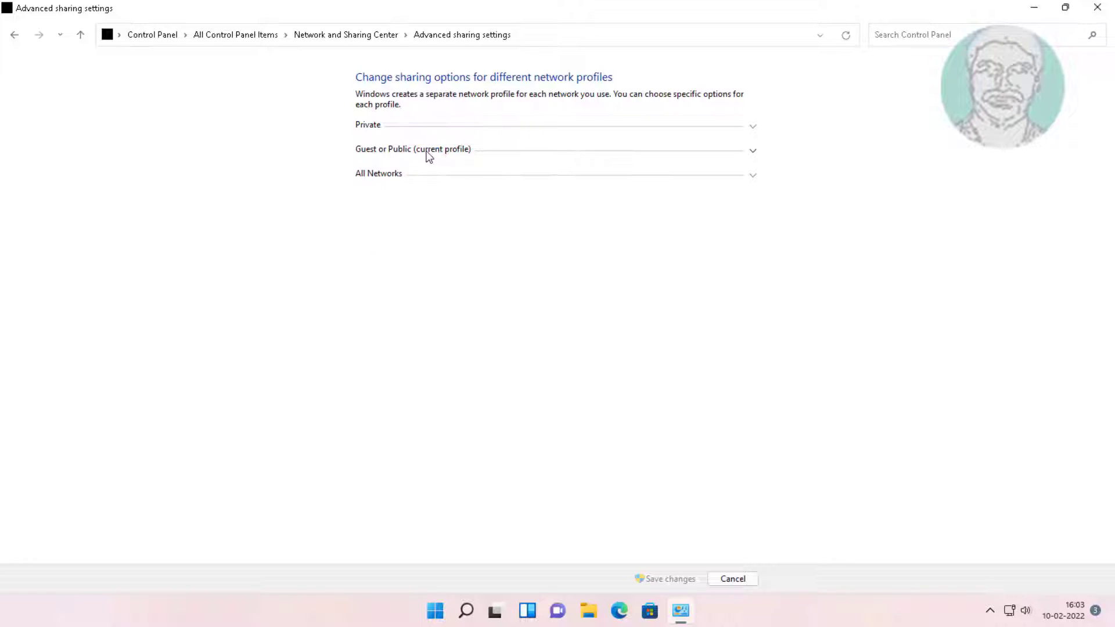
click(427, 152)
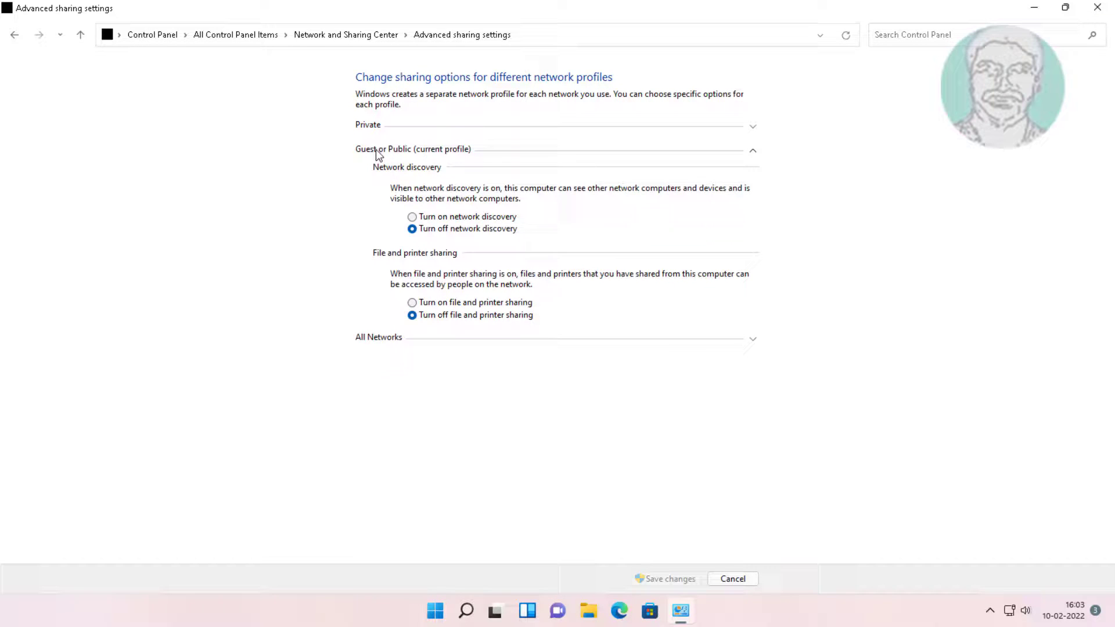
click(412, 217)
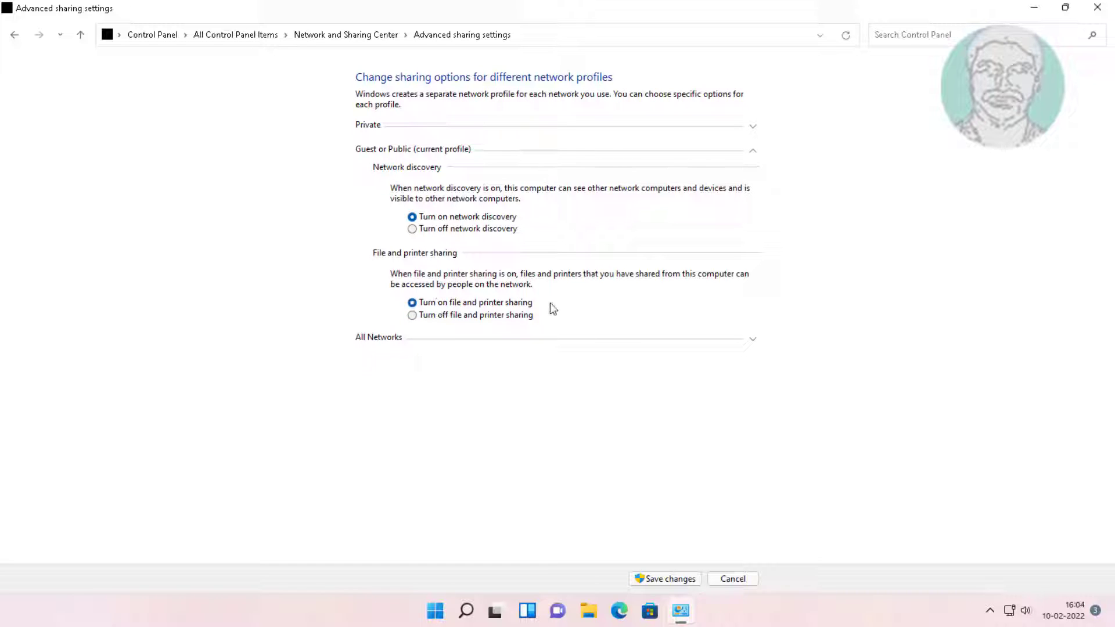
- Turn on file and printer sharing for the Private profile and save the changes
click(379, 125)
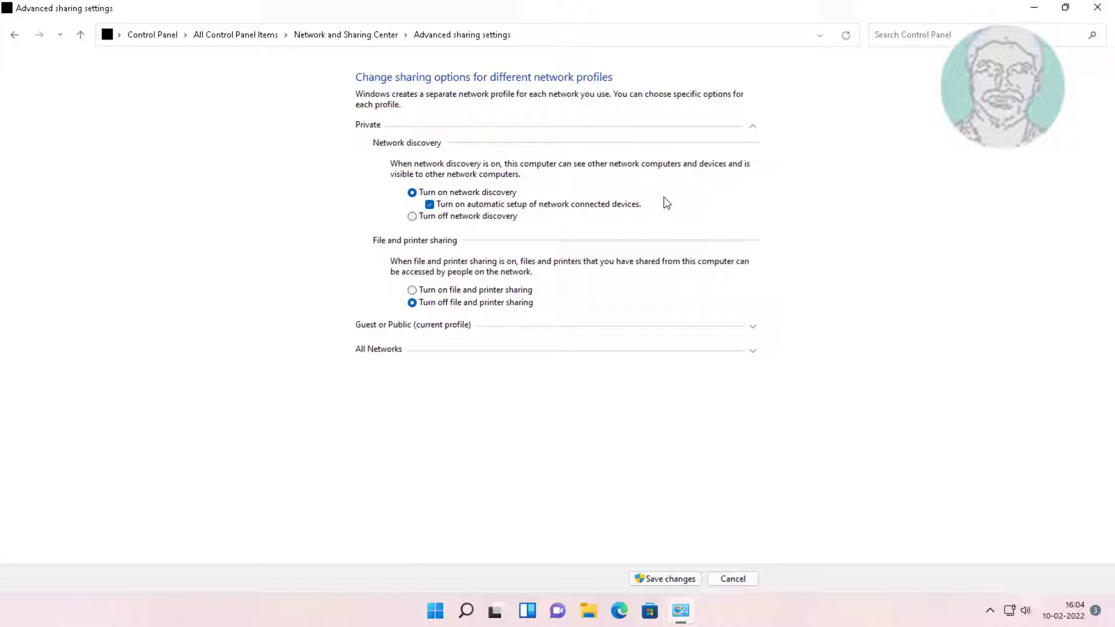
click(412, 290)
click(357, 324)
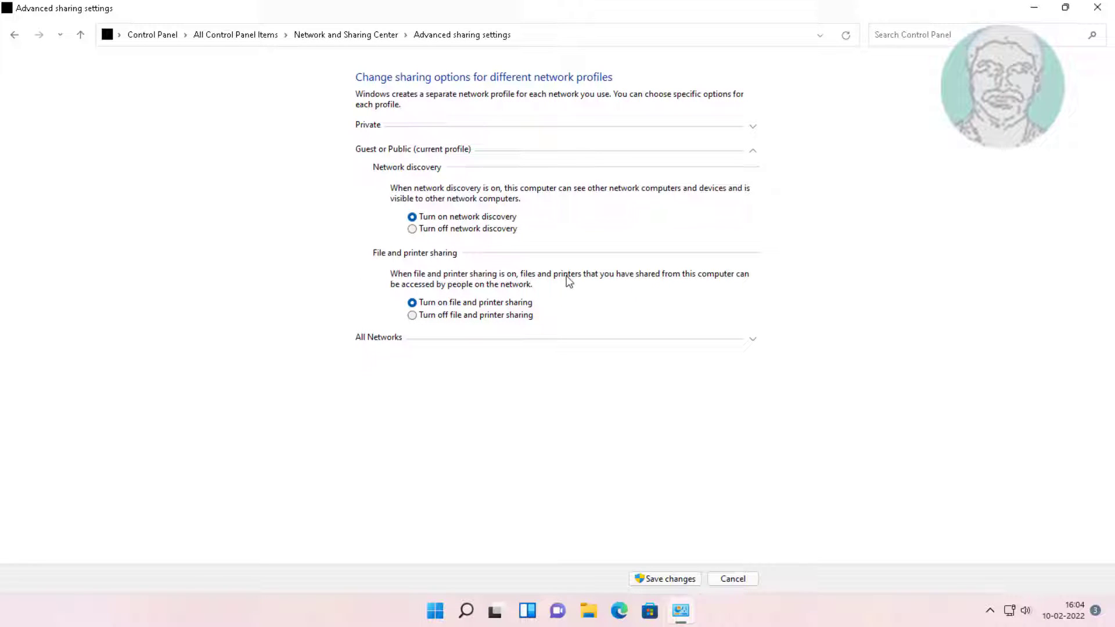
click(669, 579)
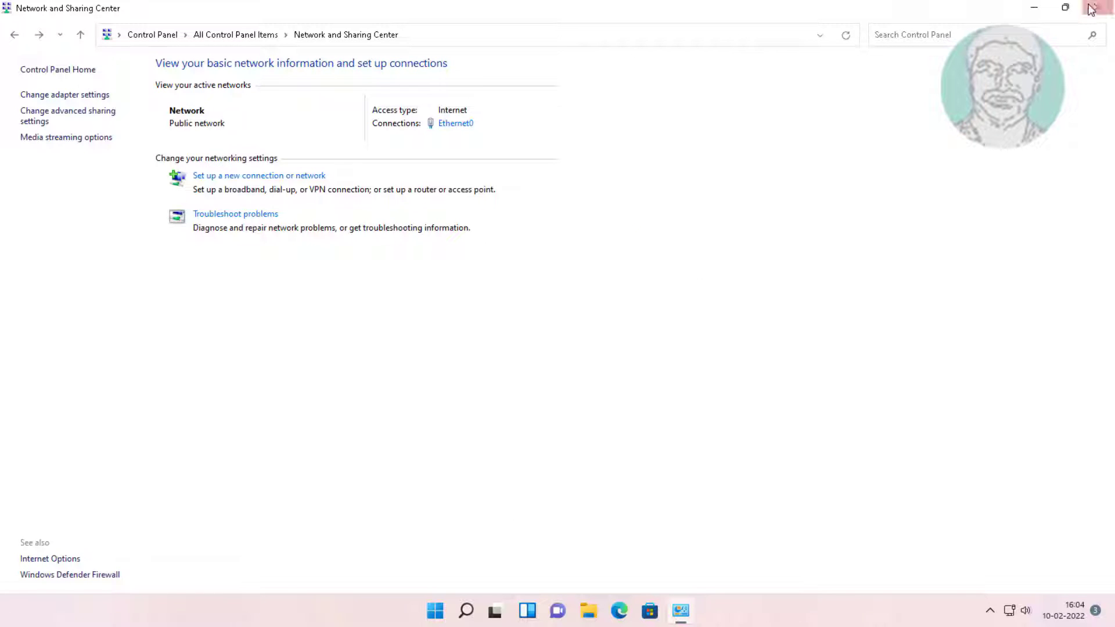
- Close Network and Sharing Center, reopen Control Panel via search, and go to Programs and Features
click(1096, 7)
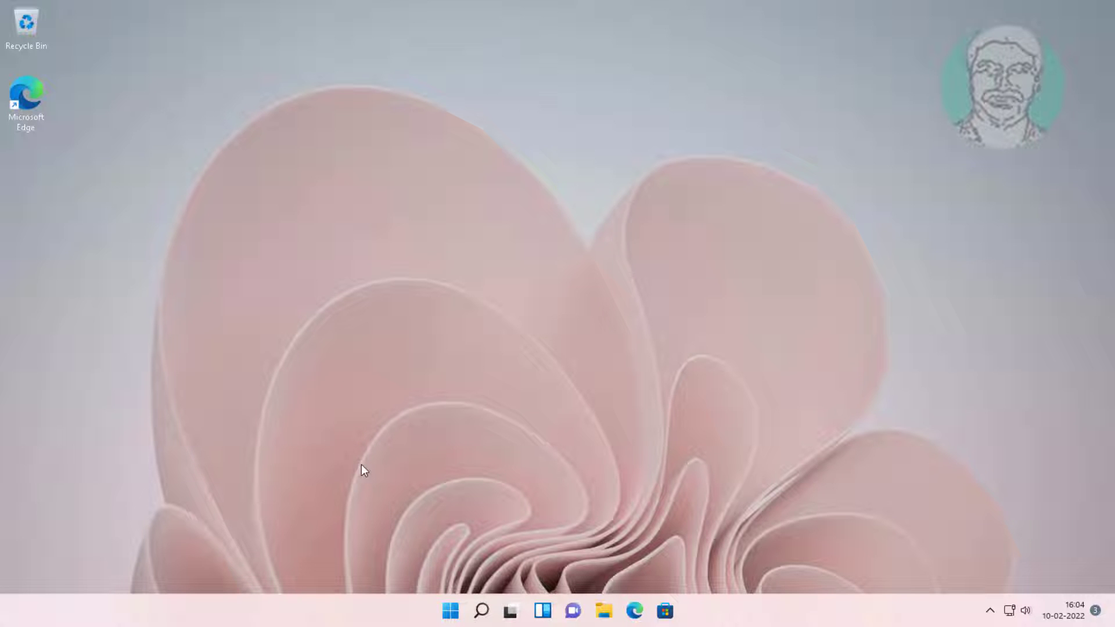
click(482, 609)
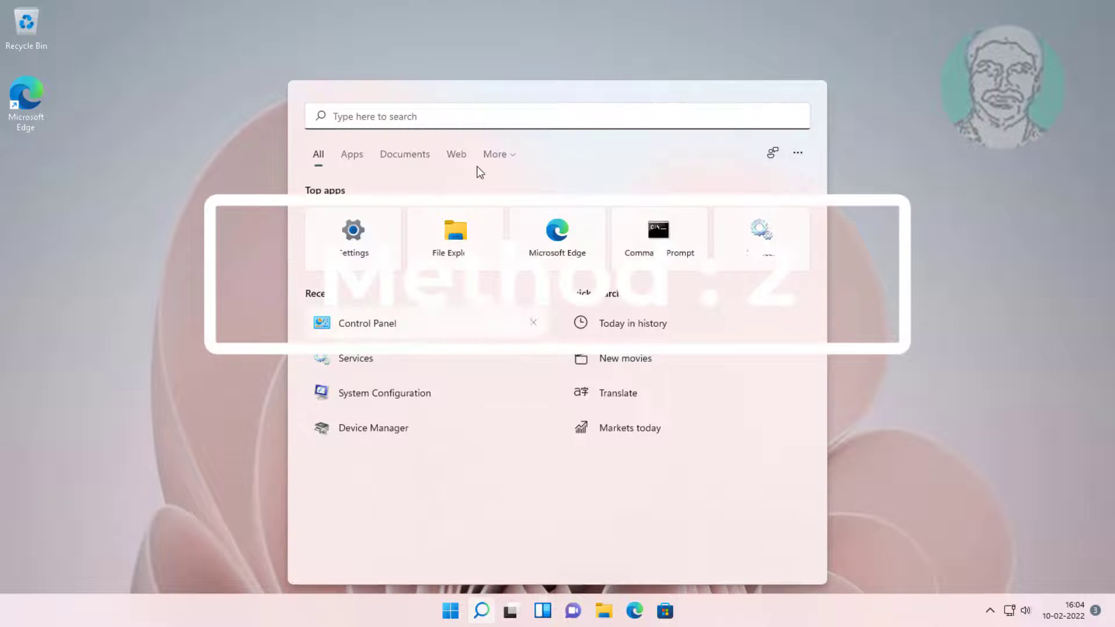
text(co)
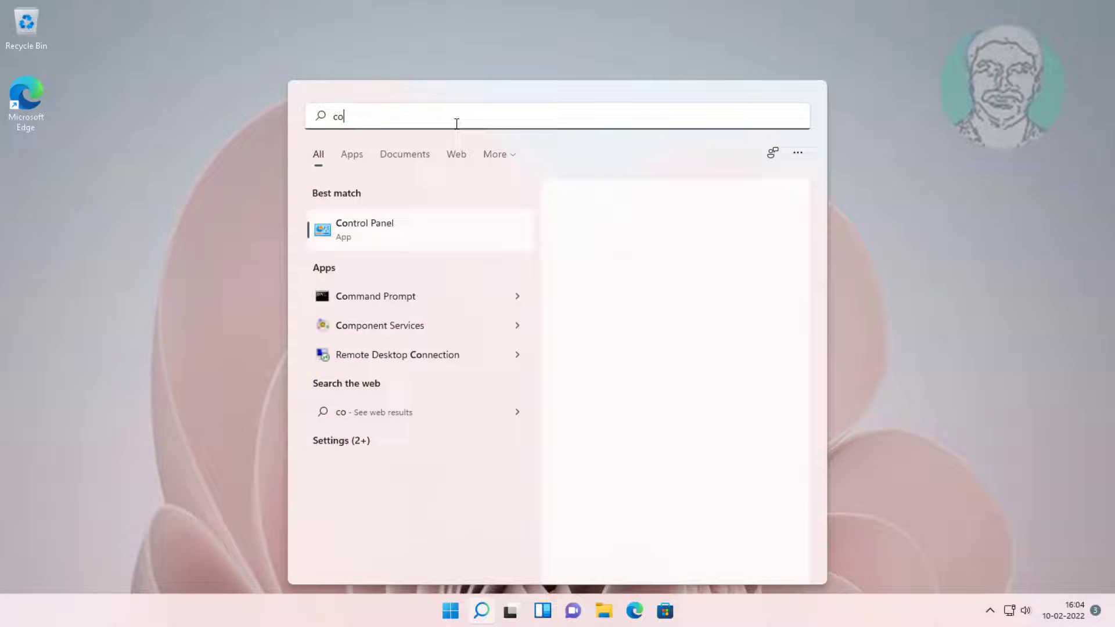
text(ntrol panel)
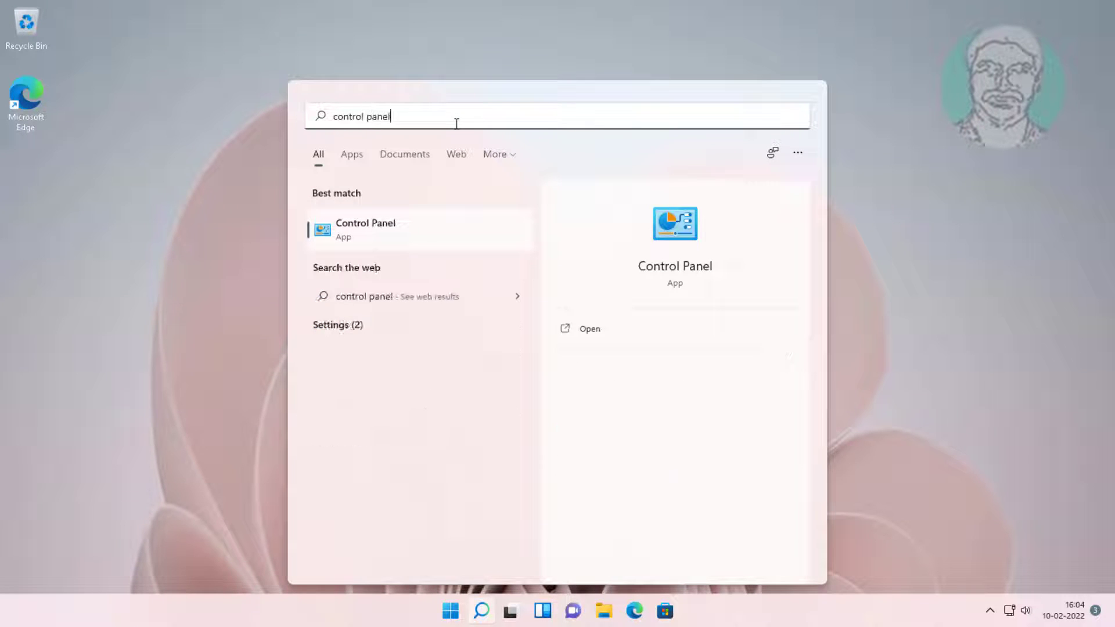
click(348, 221)
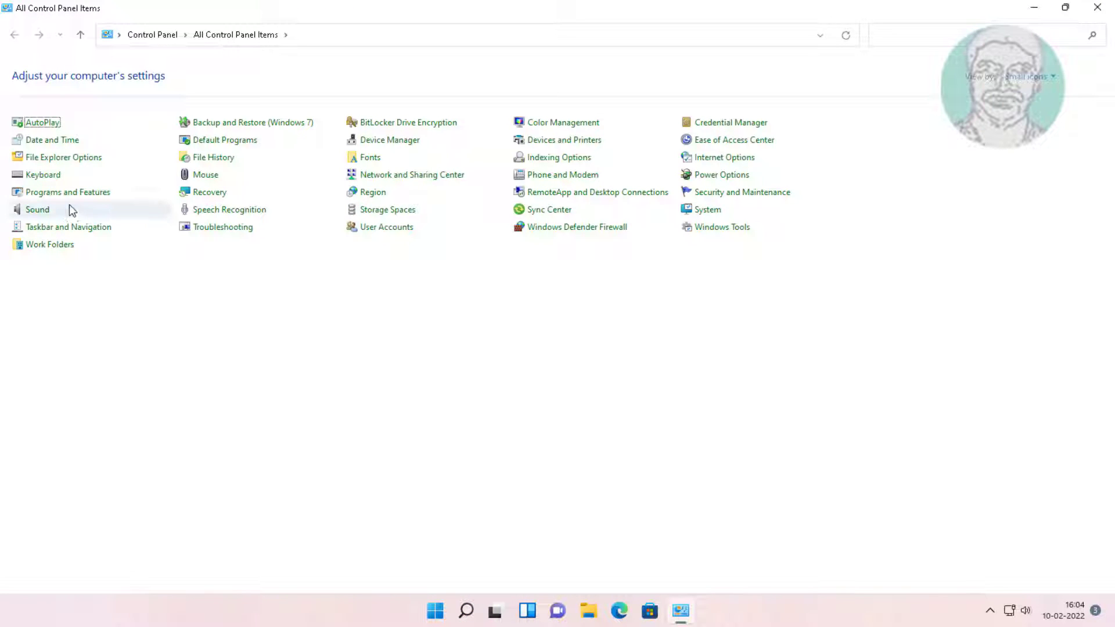
click(63, 195)
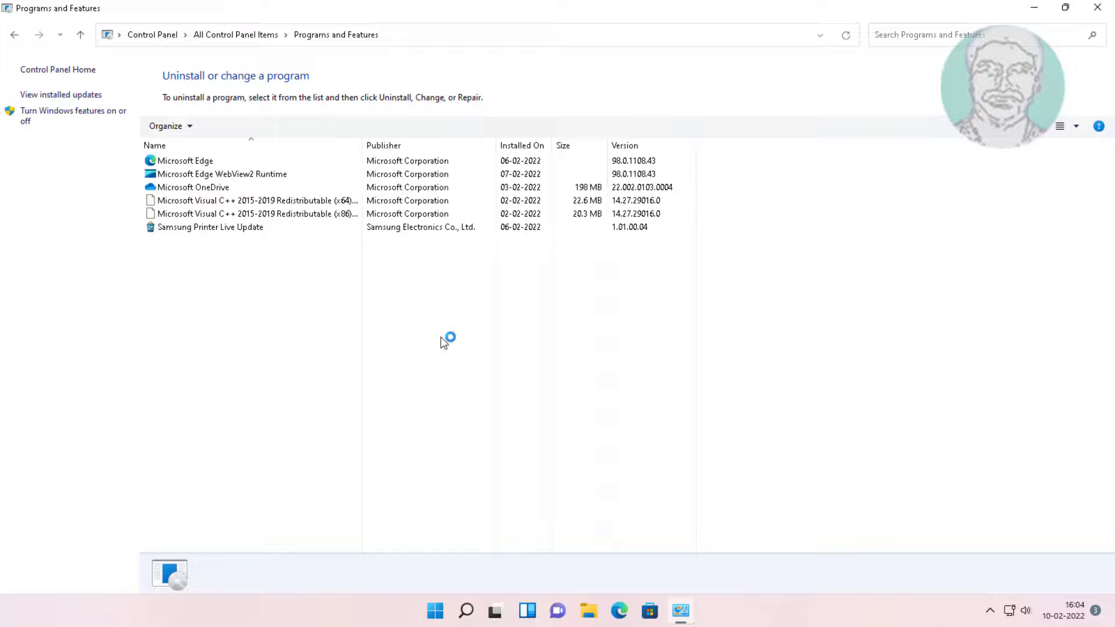
- Enable SMB 1.0/CIFS Client under SMB 1.0/CIFS File Sharing Support in Windows Features and confirm
click(83, 119)
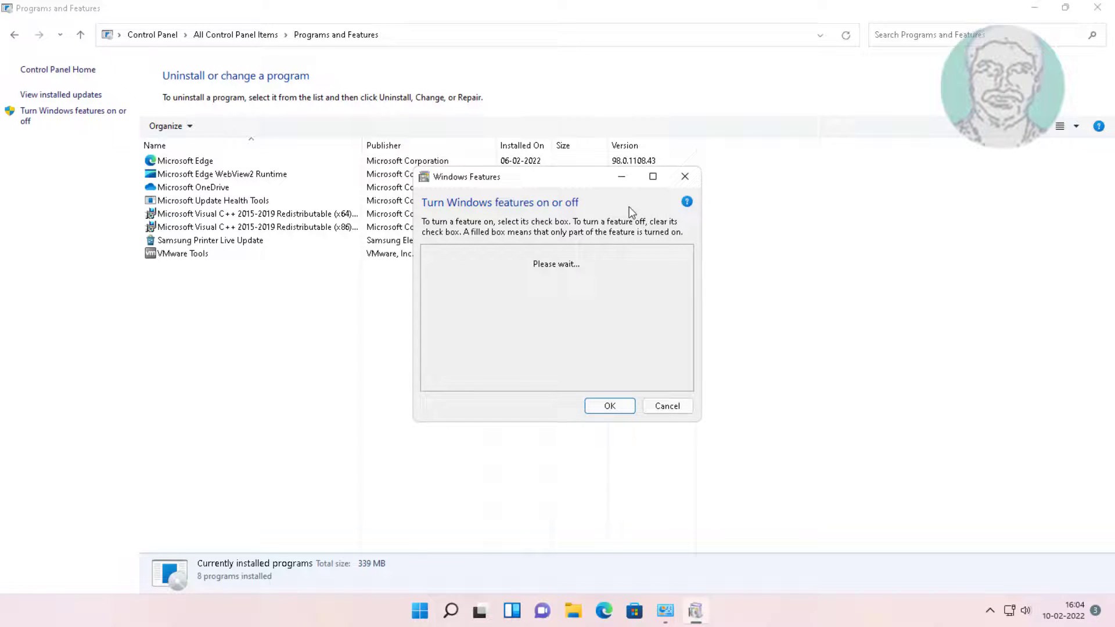
click(651, 178)
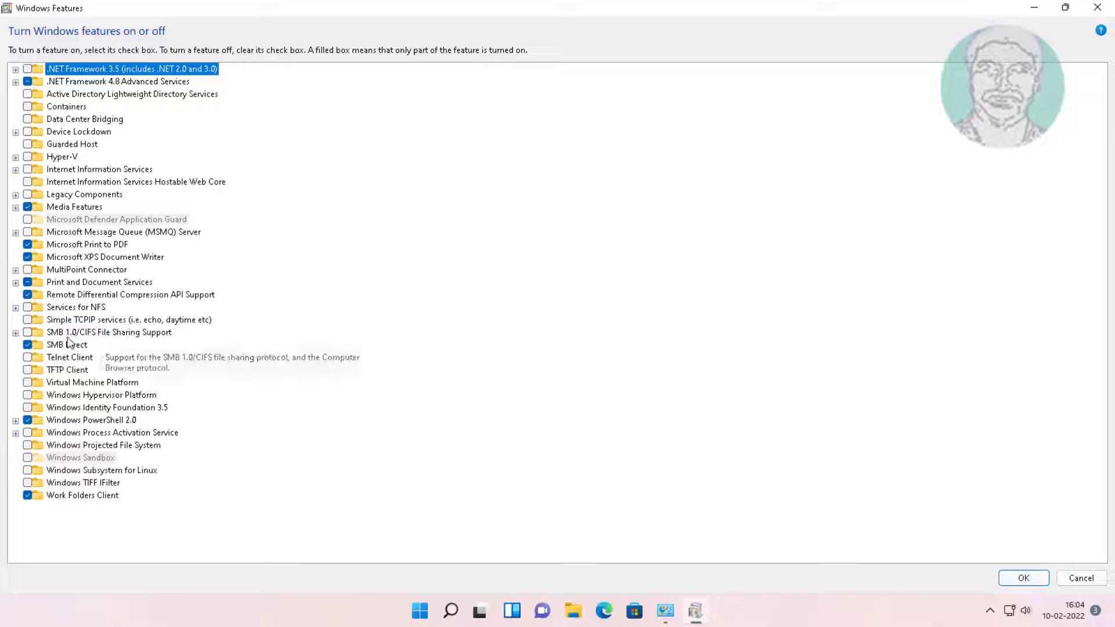
click(15, 333)
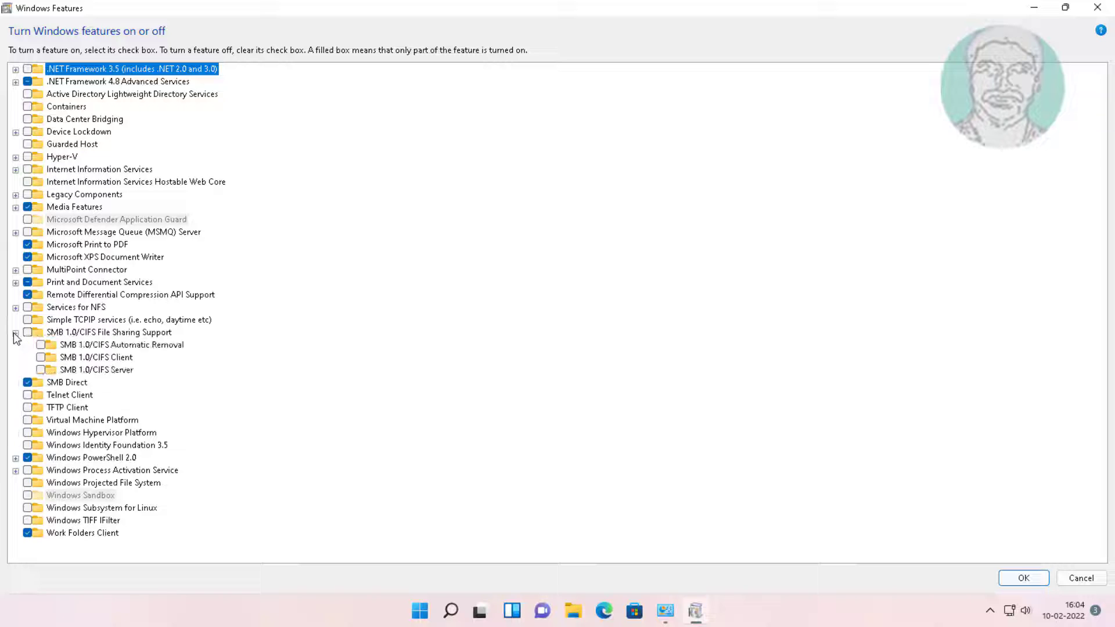
click(40, 358)
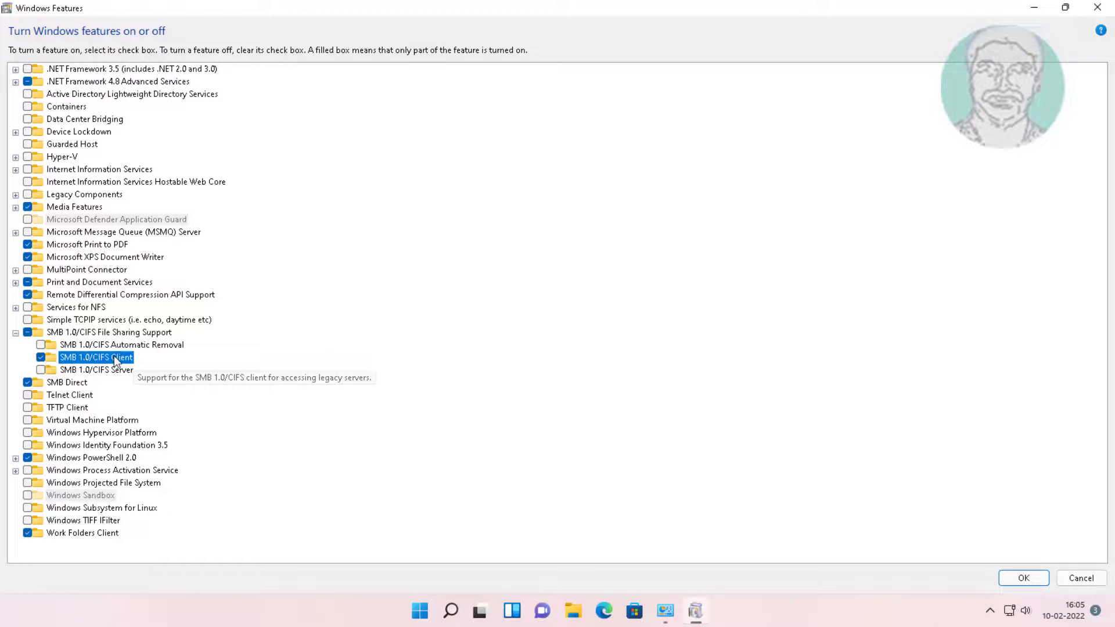
click(1025, 579)
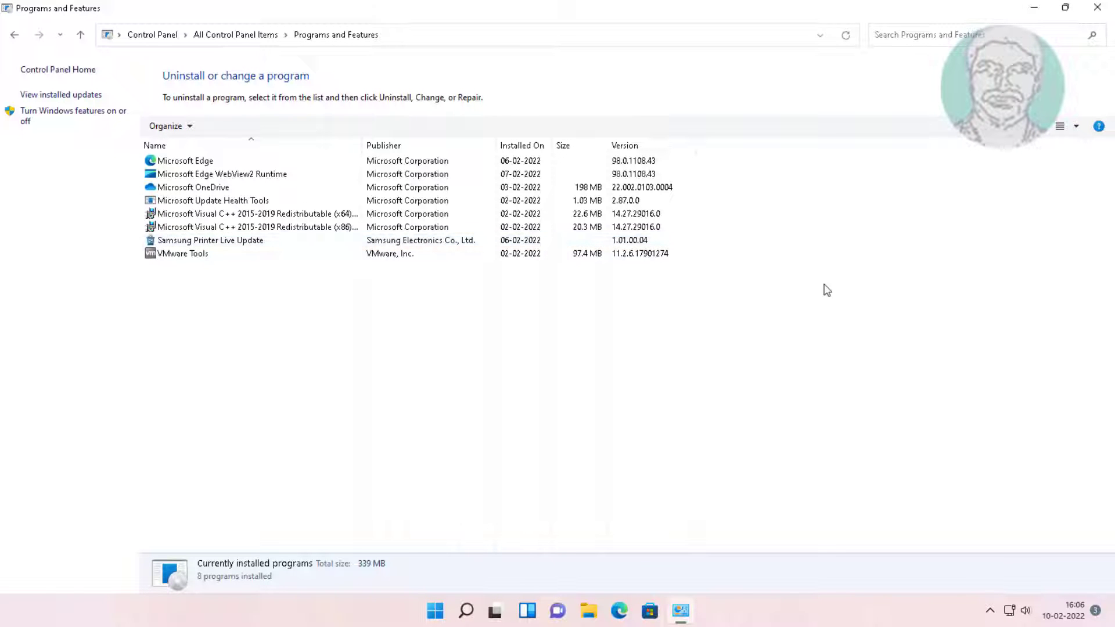
- Close Programs and Features and restart Windows from the Start menu's power options
click(1065, 8)
click(941, 106)
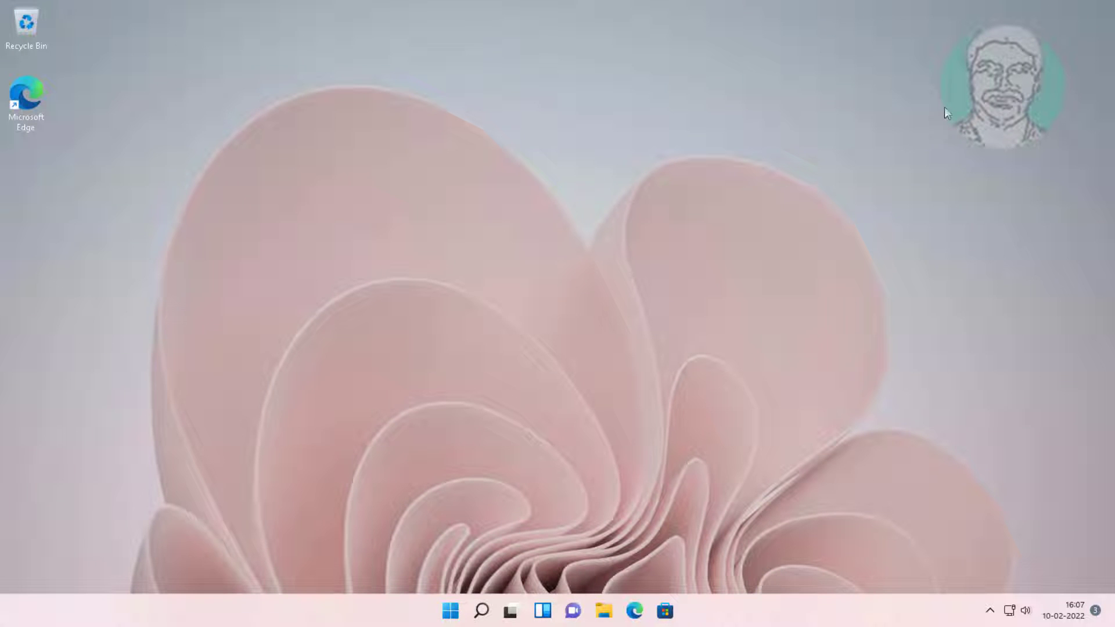
click(447, 611)
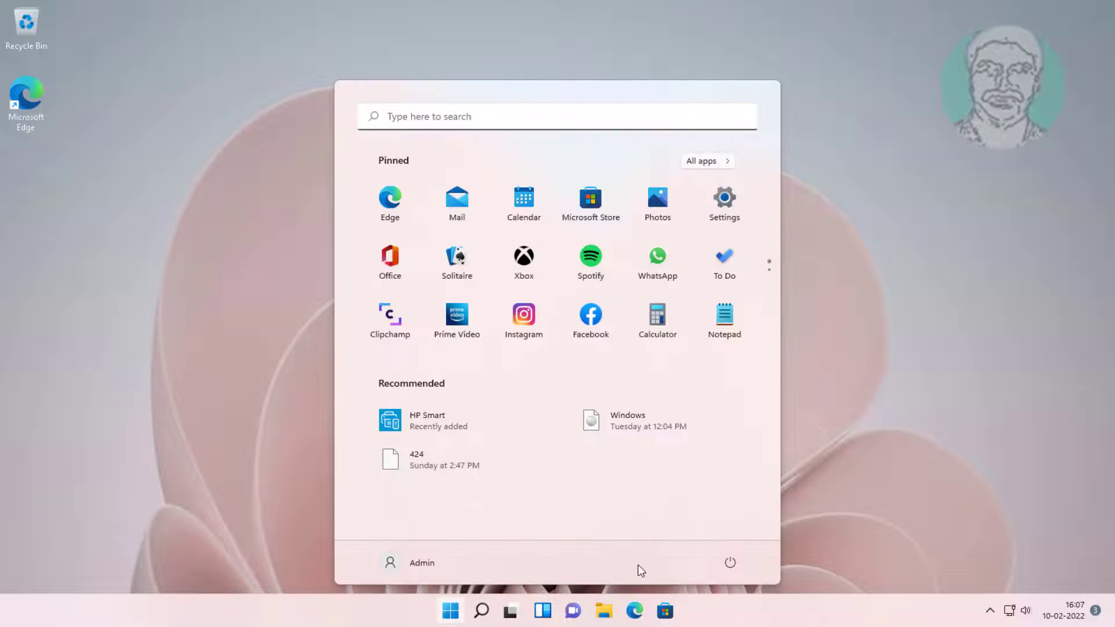
click(731, 567)
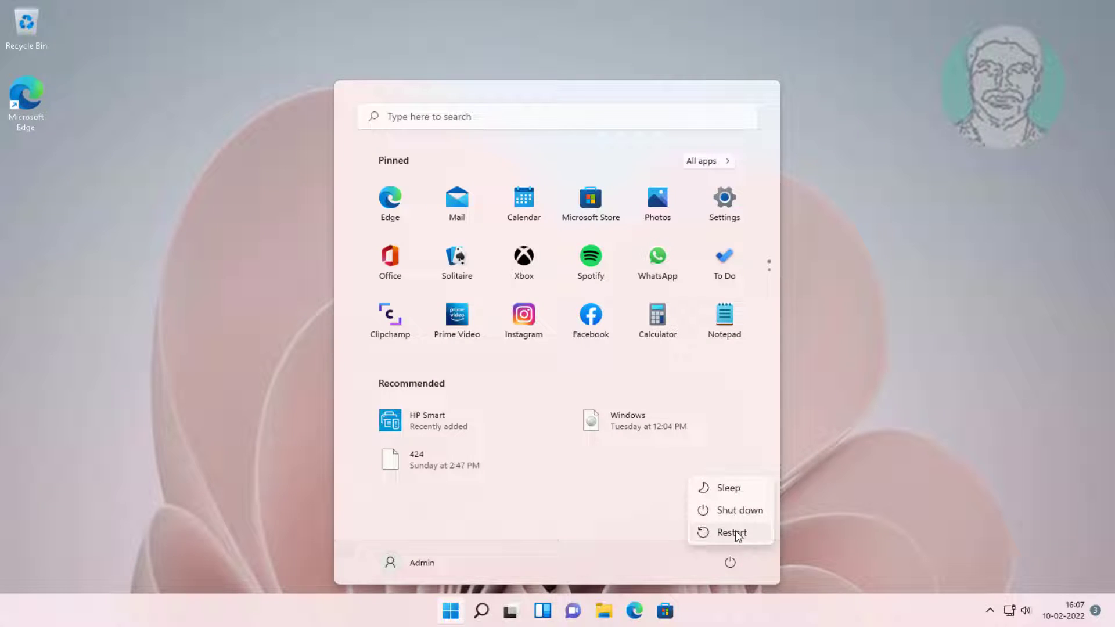
click(735, 530)
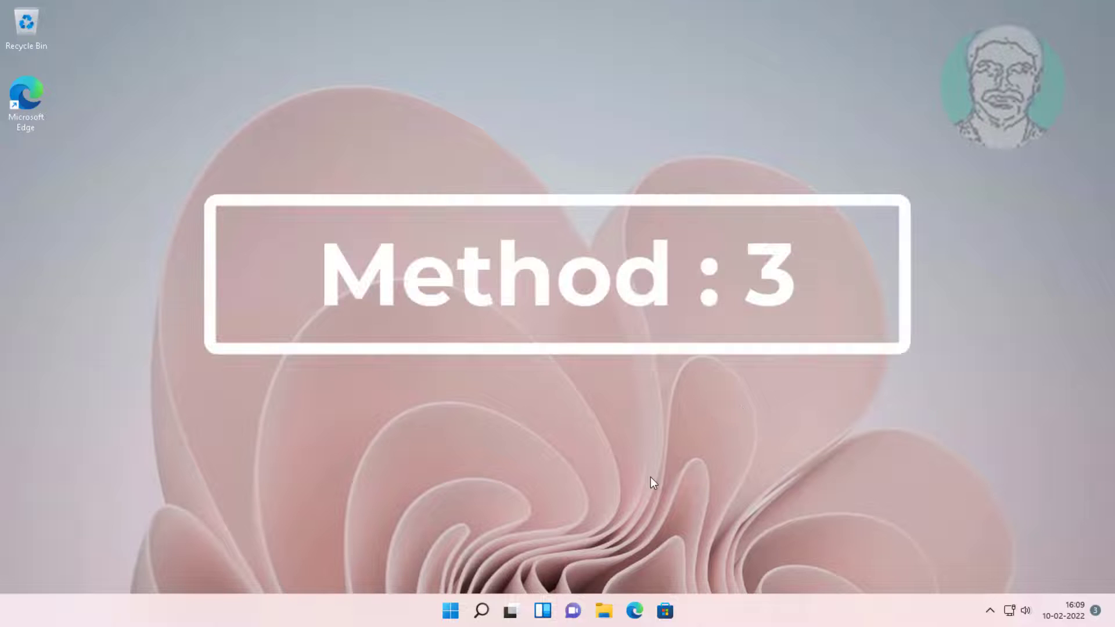
- Open Services via search and select Function Discovery Resource Publication
click(481, 606)
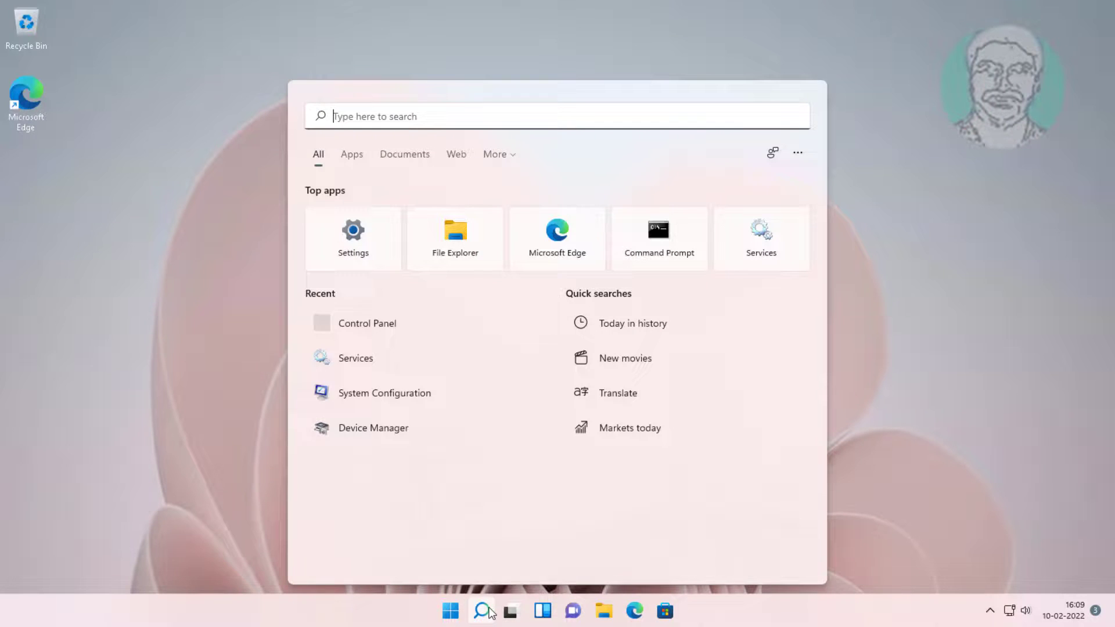
text(ser)
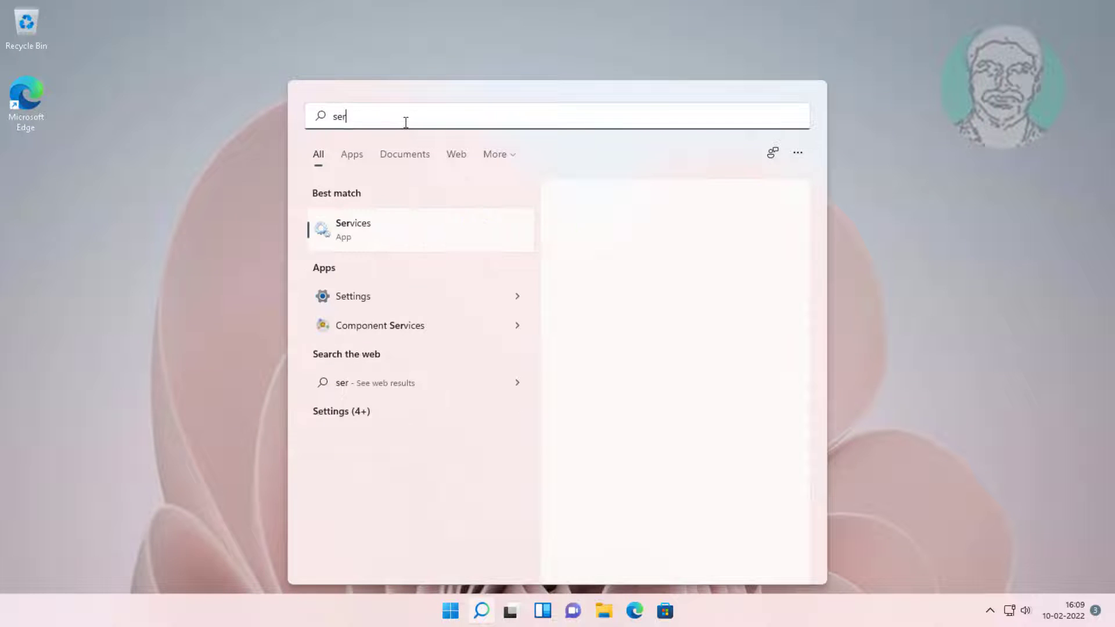
text(vices)
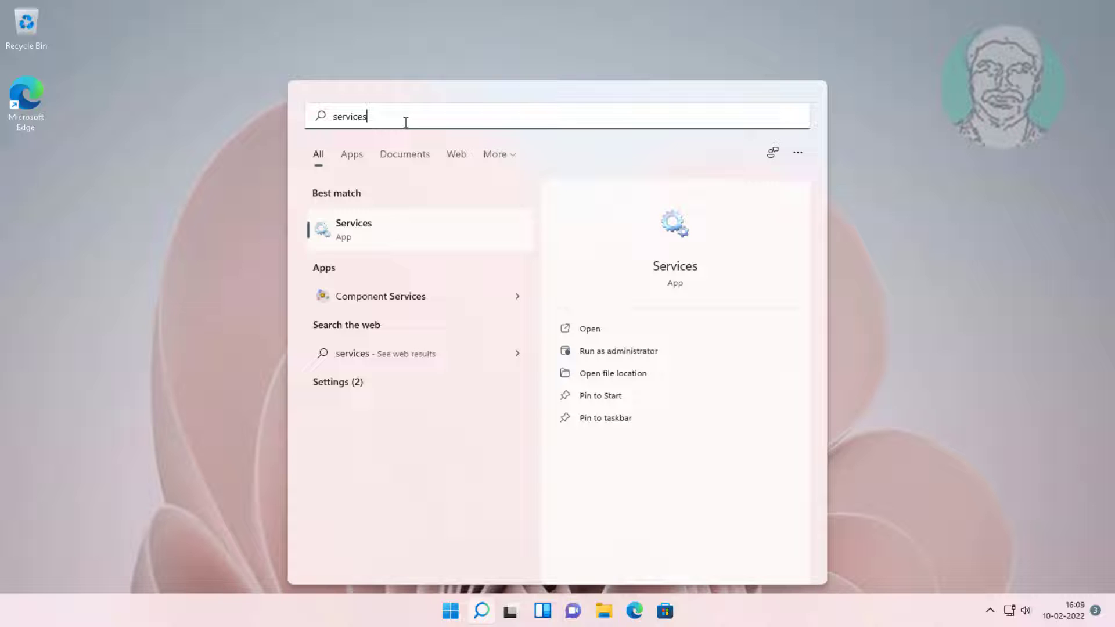
click(362, 228)
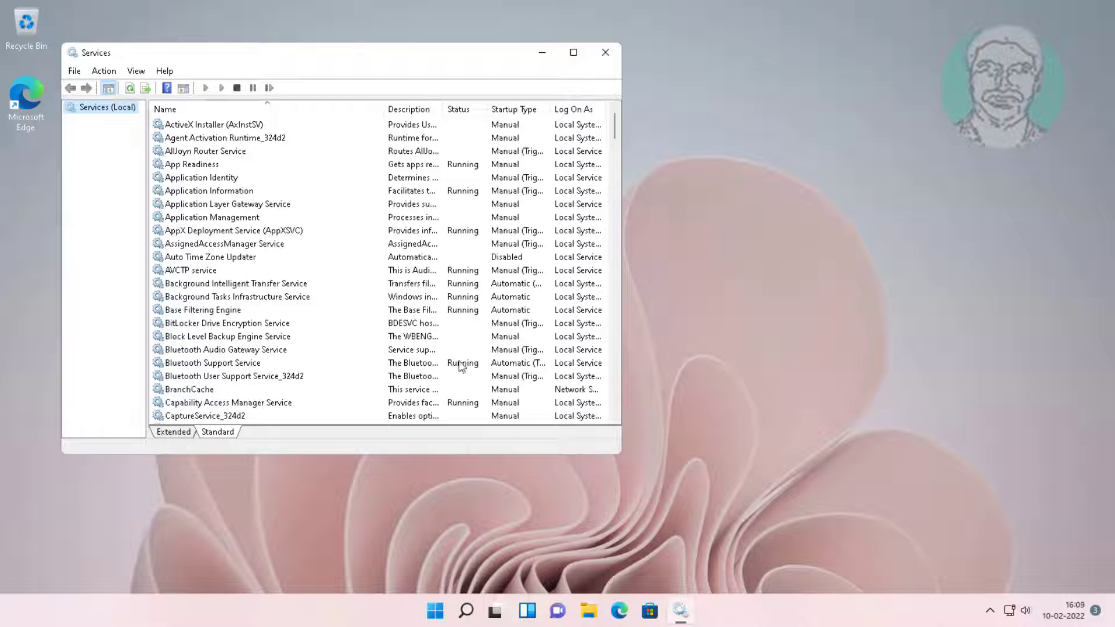
click(221, 363)
key(f)
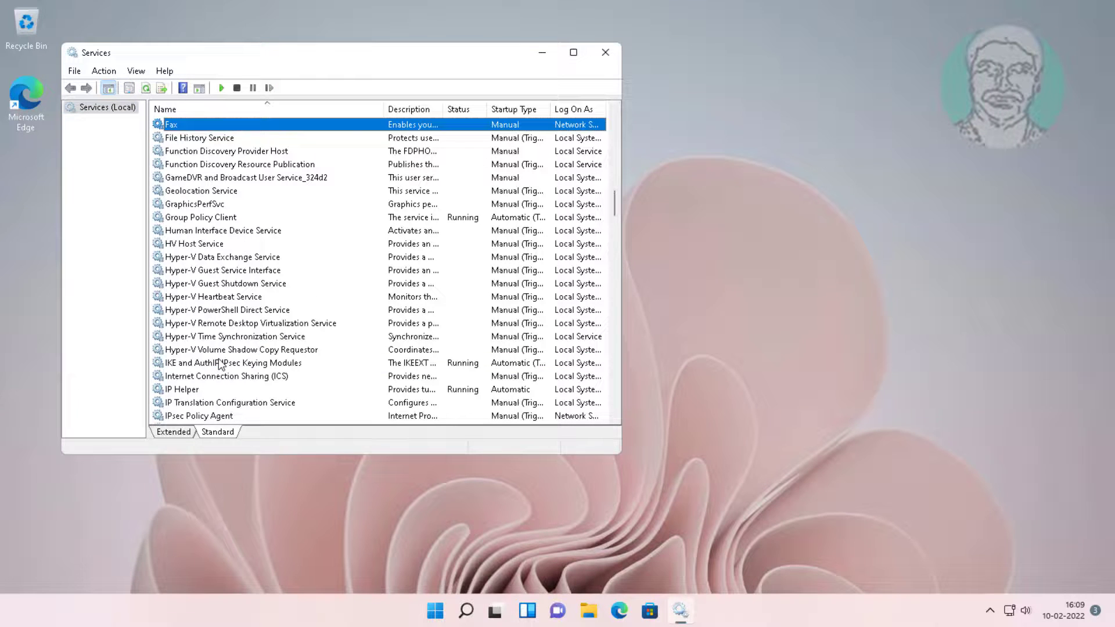
click(249, 166)
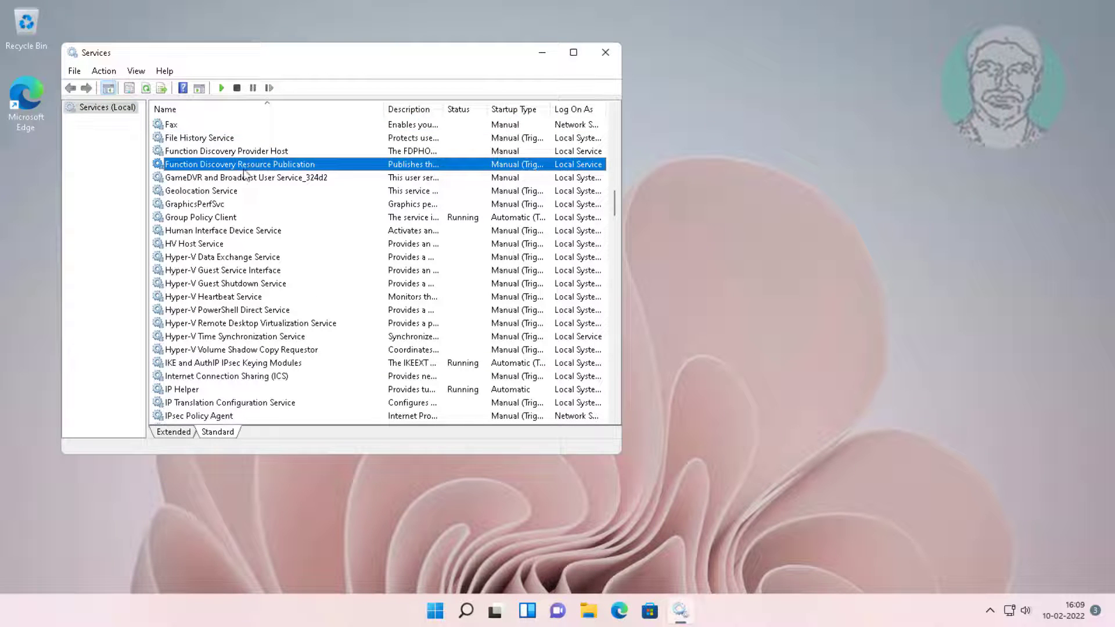
- Set Function Discovery Resource Publication's startup type to Automatic, start it, and apply
double_click(324, 169)
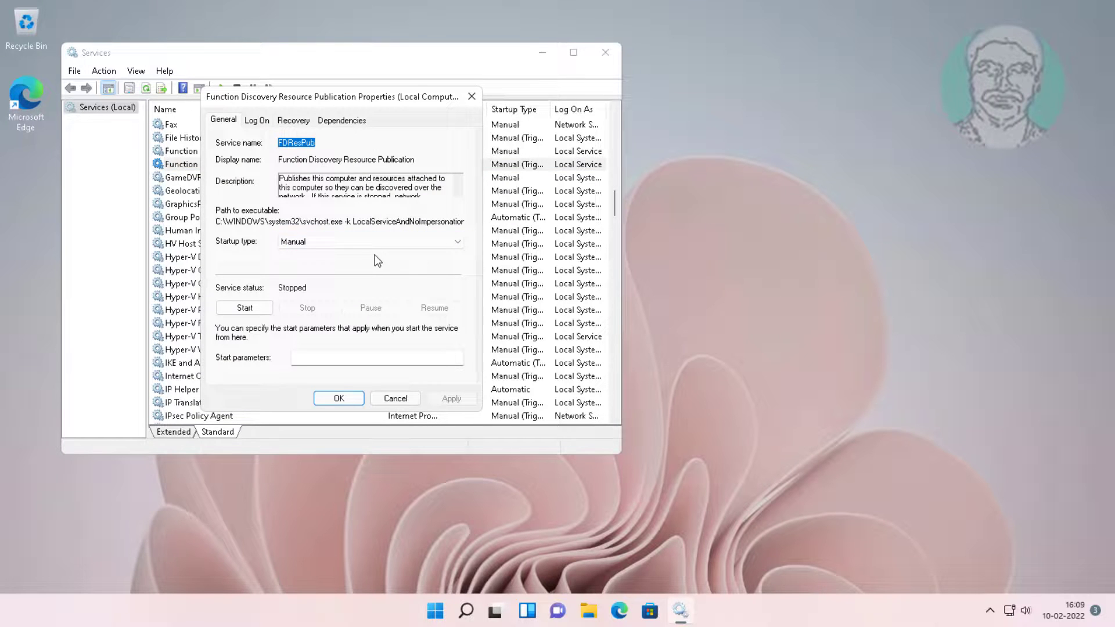
click(367, 247)
click(369, 263)
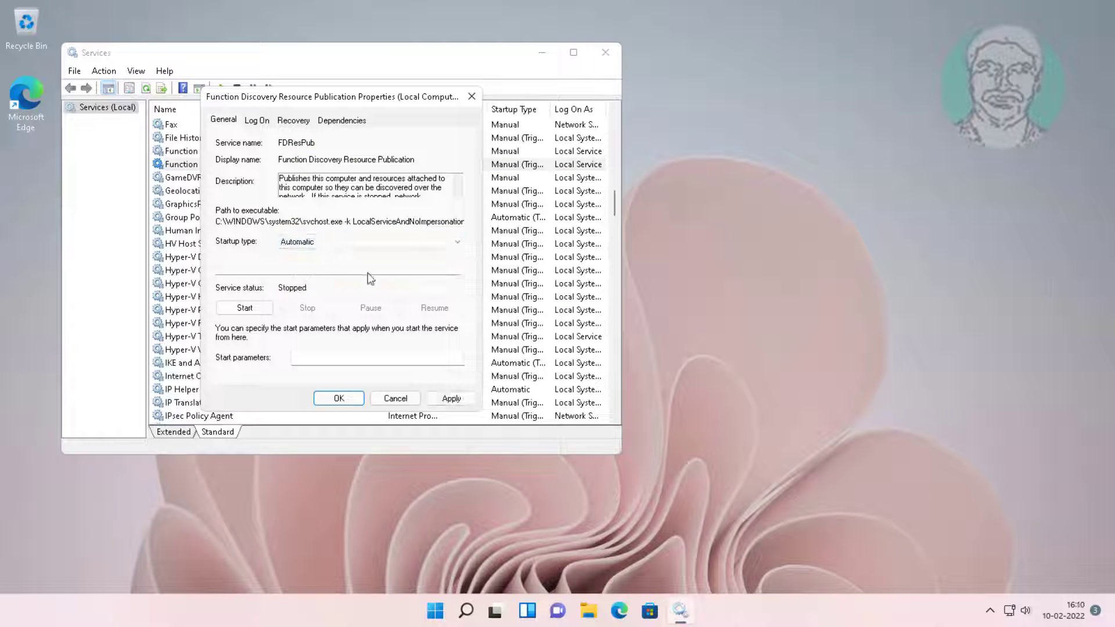
click(259, 309)
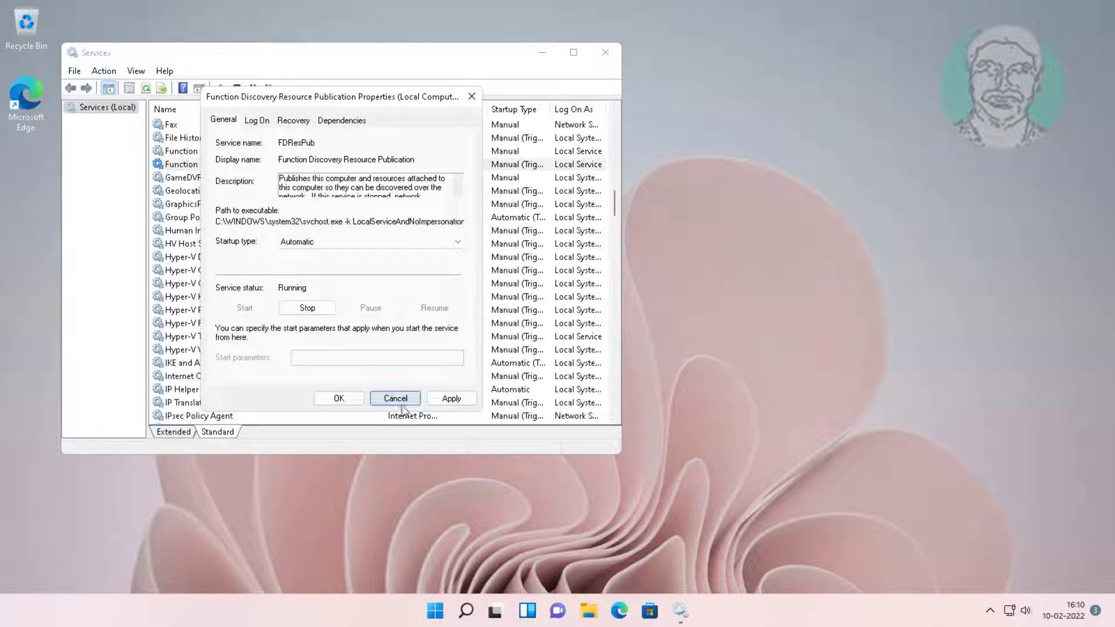
click(451, 399)
click(356, 401)
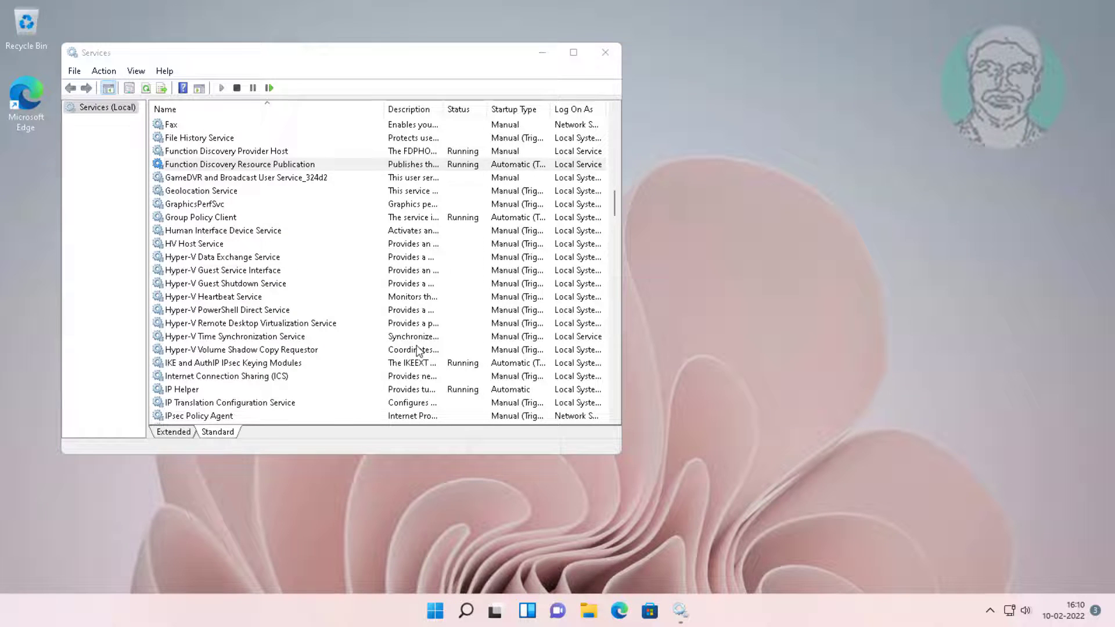
- Close Services and restart the computer from the Start menu
click(594, 57)
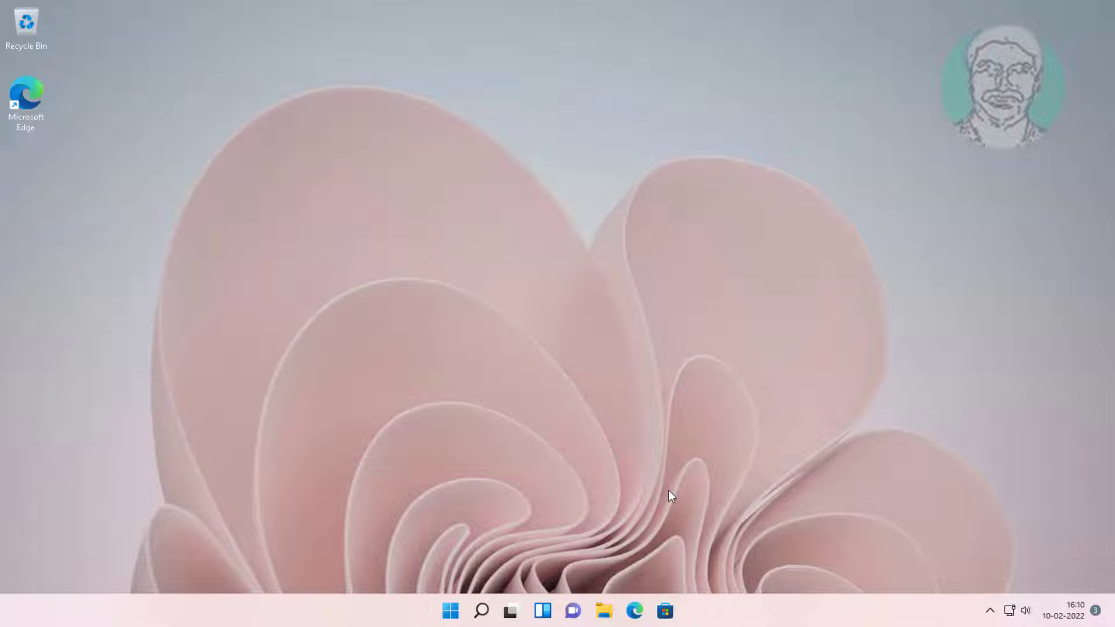
click(450, 611)
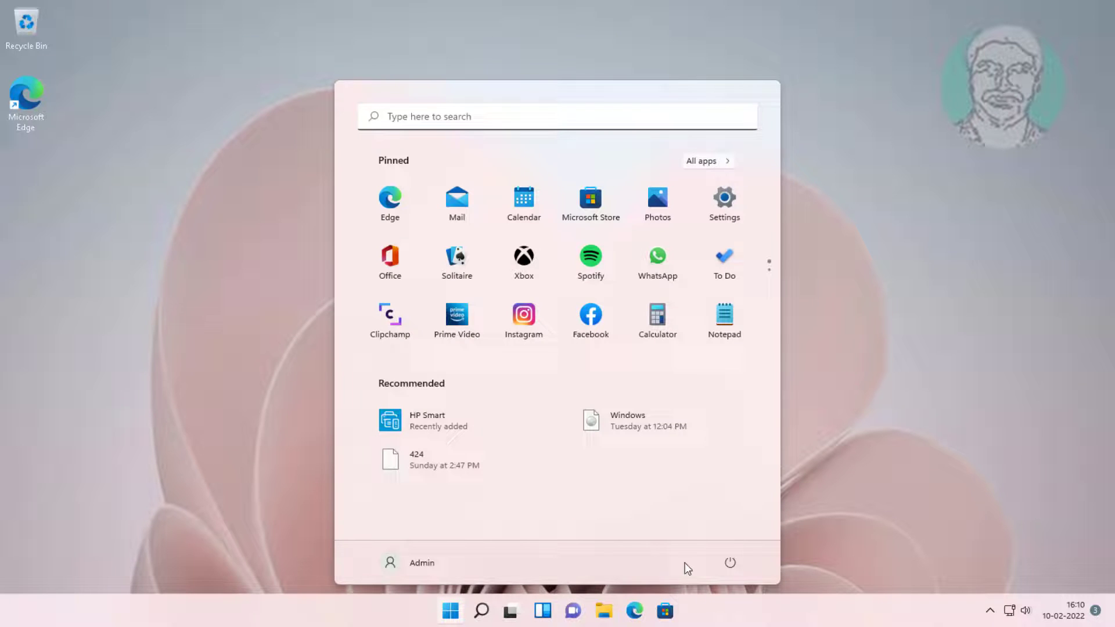
click(730, 563)
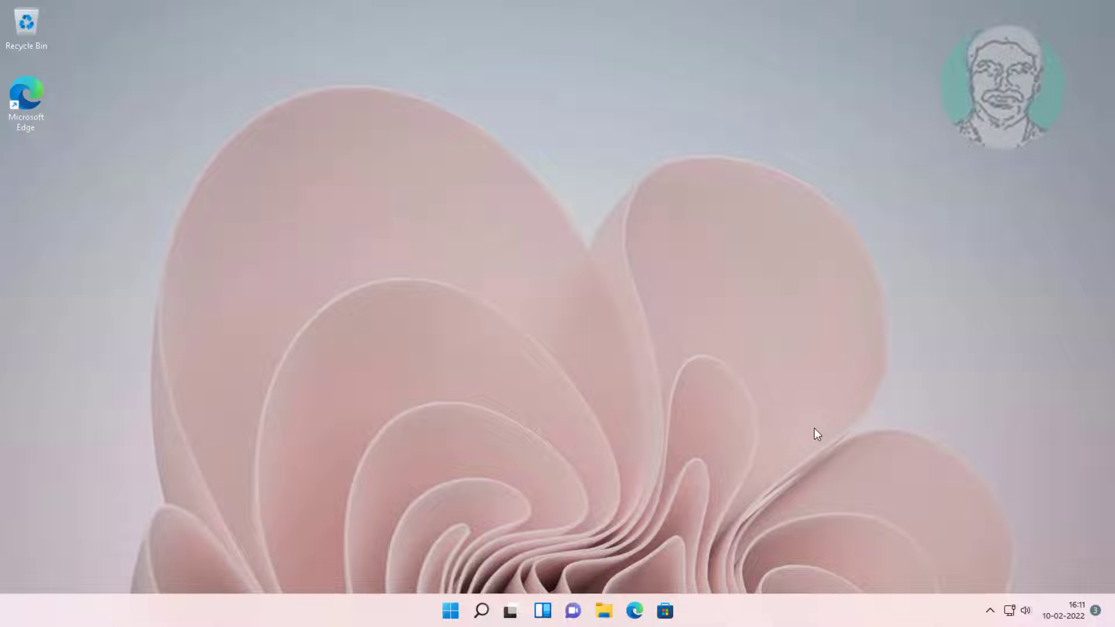
- Search for 'regedit' and run Registry Editor as administrator
click(481, 610)
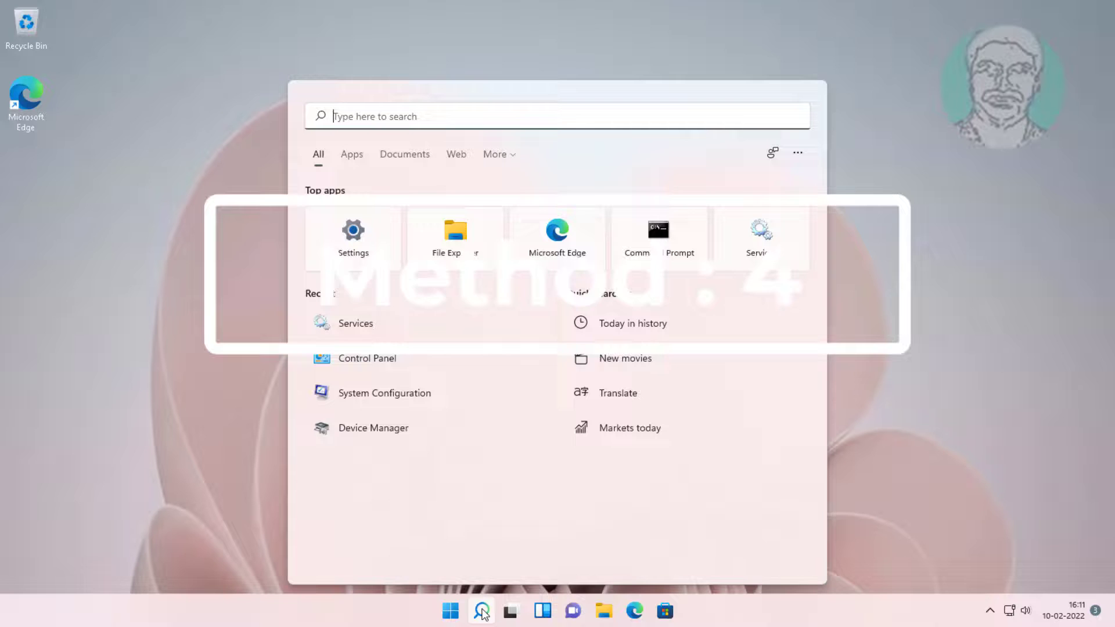
text(regedit)
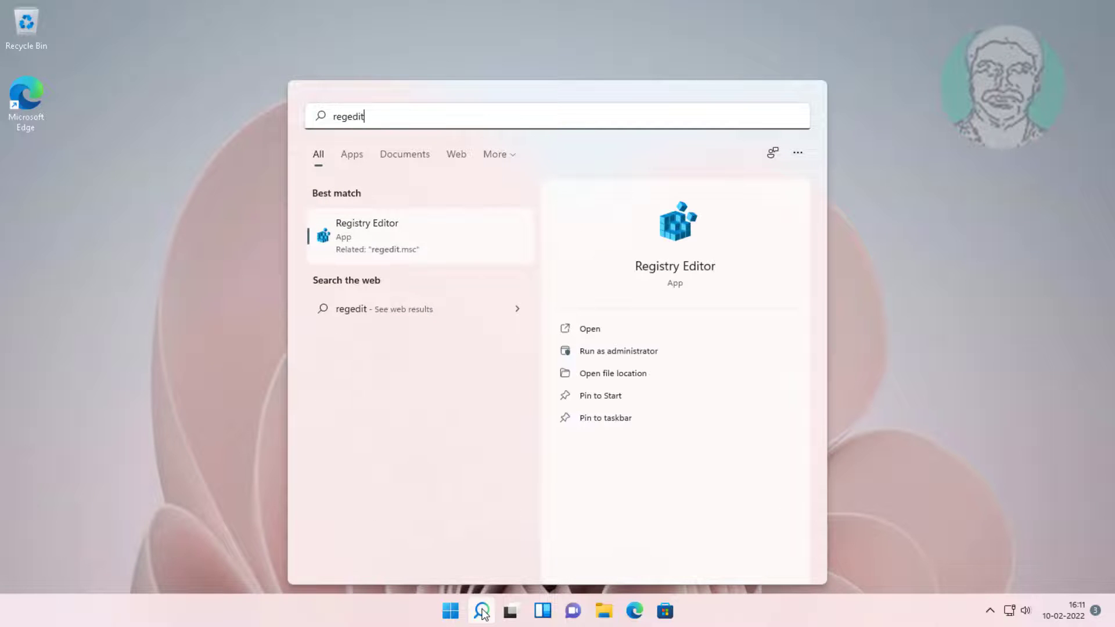
right_click(357, 221)
click(420, 244)
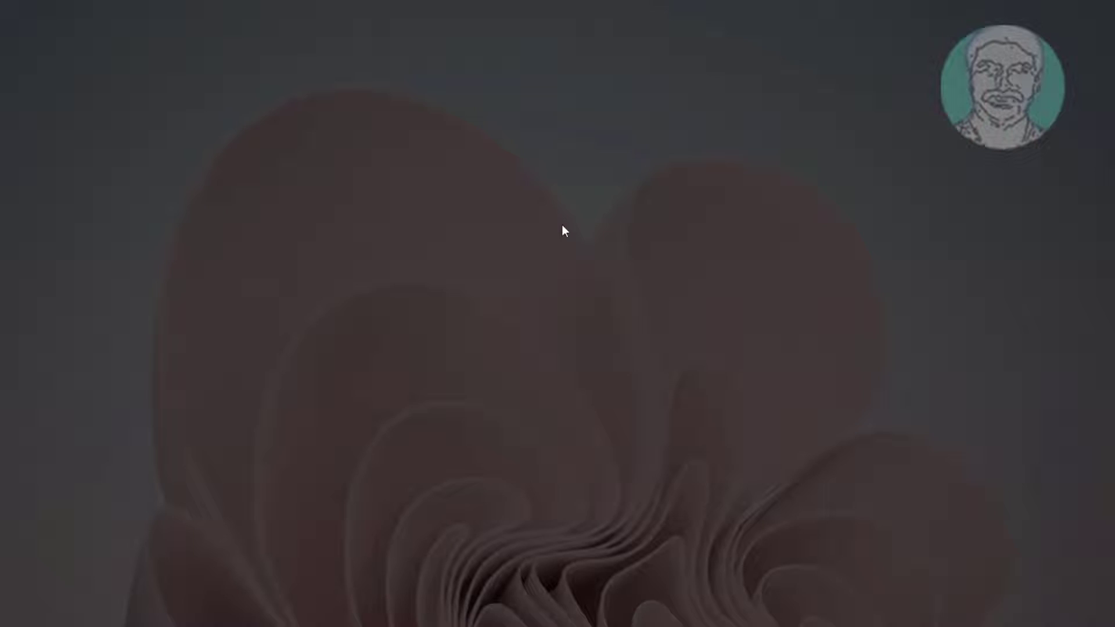
- Approve the UAC prompt and expand HKEY_LOCAL_MACHINE\SYSTEM\CurrentControlSet
click(502, 418)
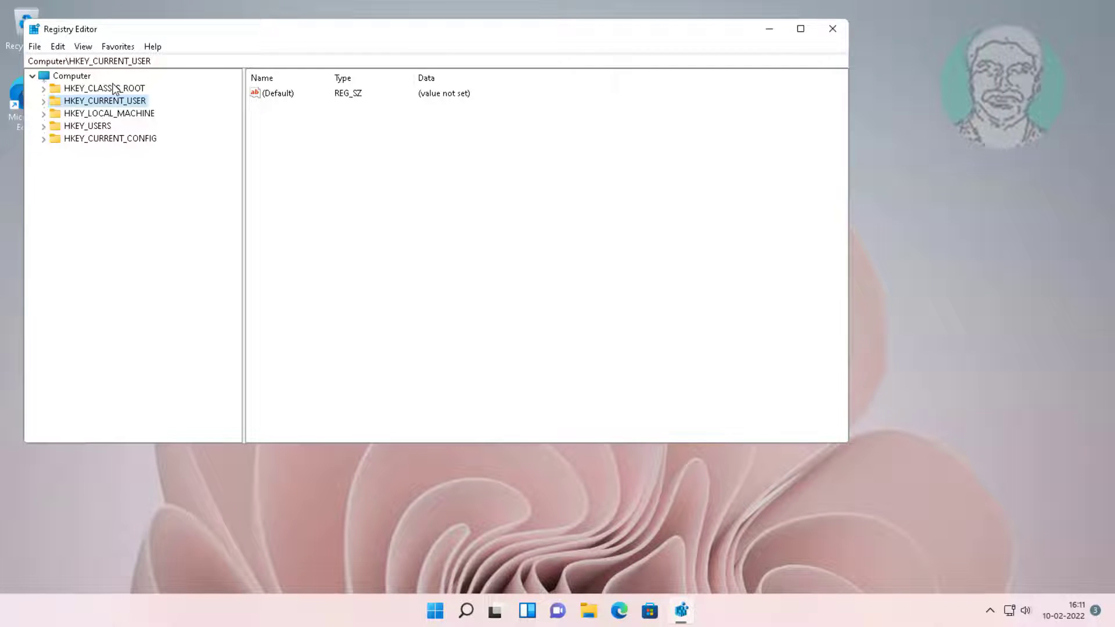
click(129, 114)
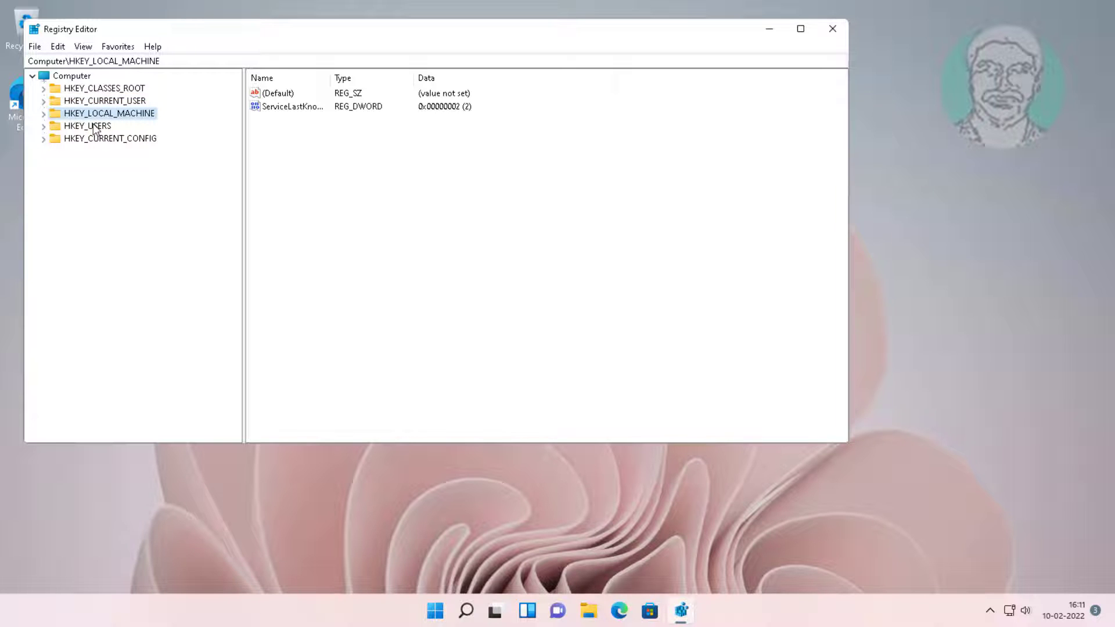
click(45, 115)
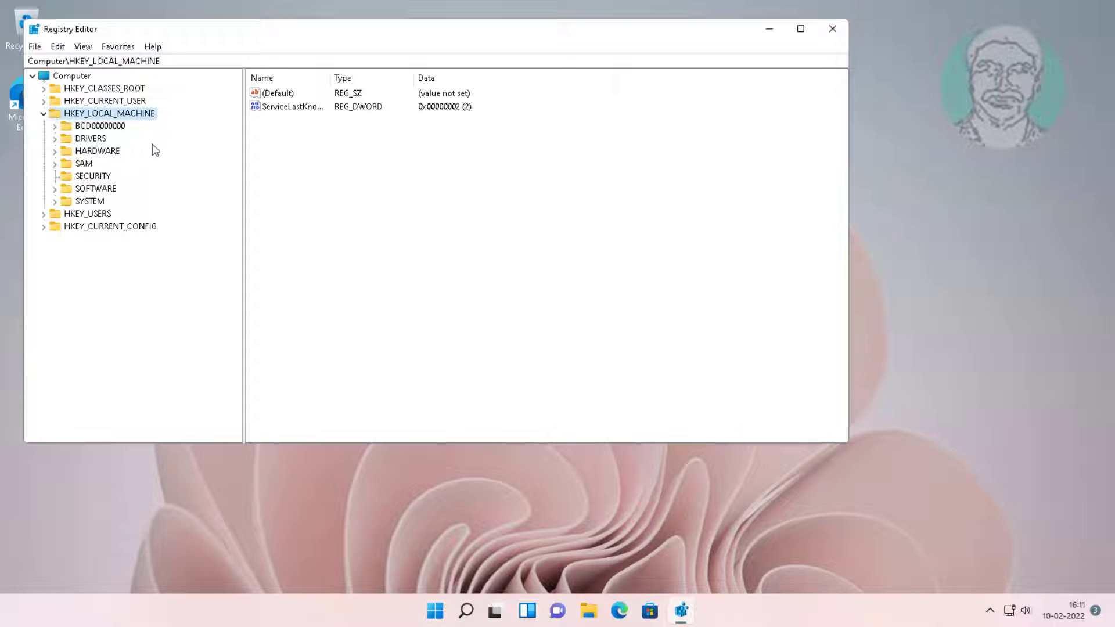
click(90, 202)
click(54, 201)
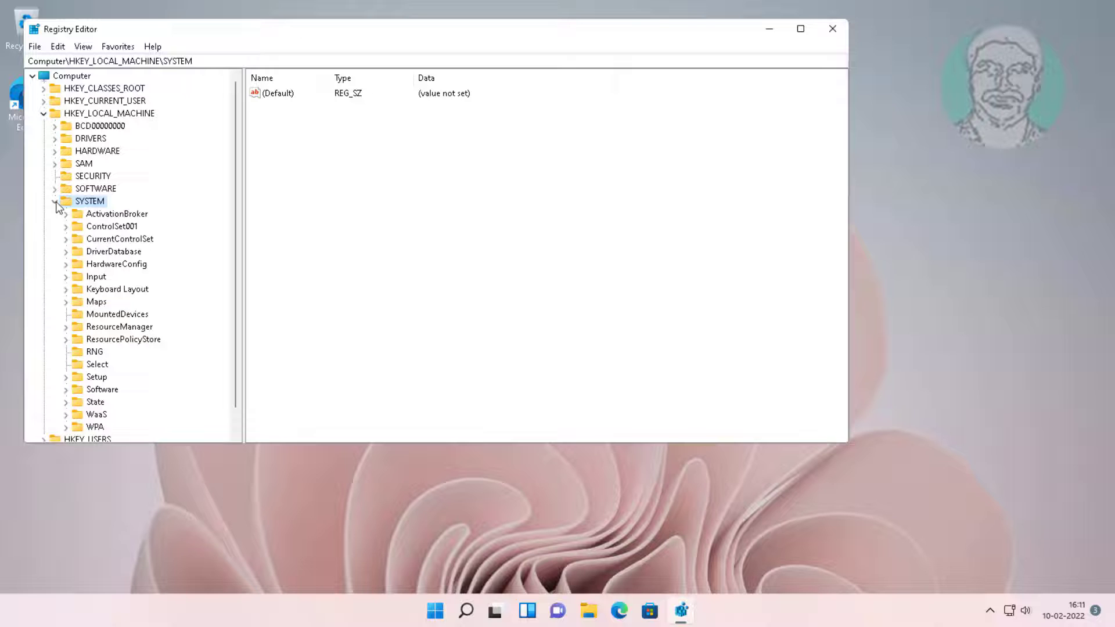
click(109, 239)
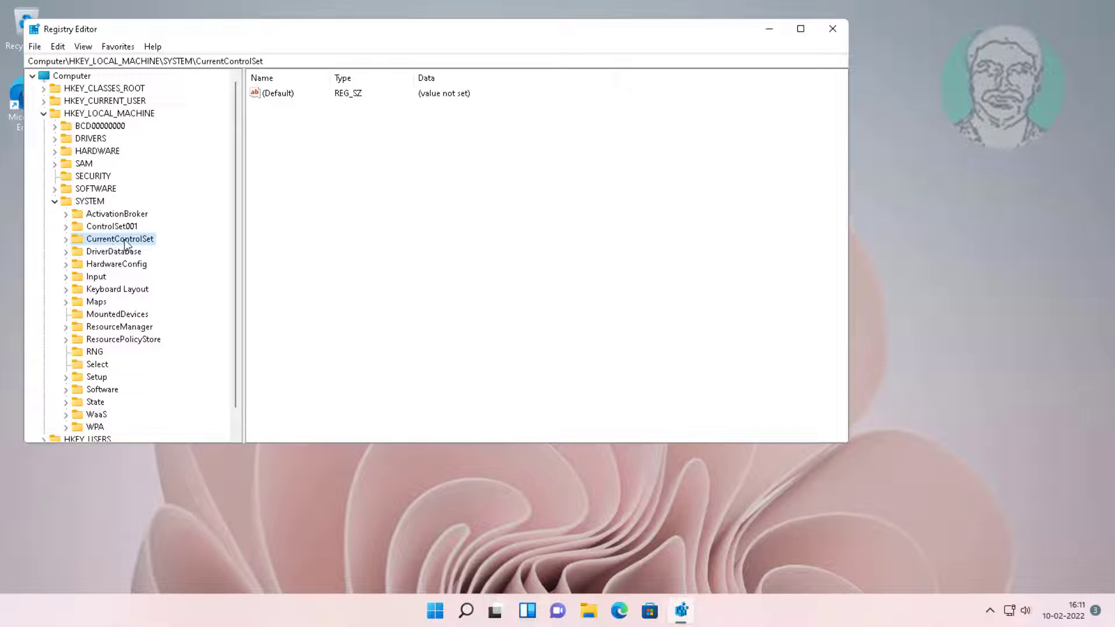
click(66, 239)
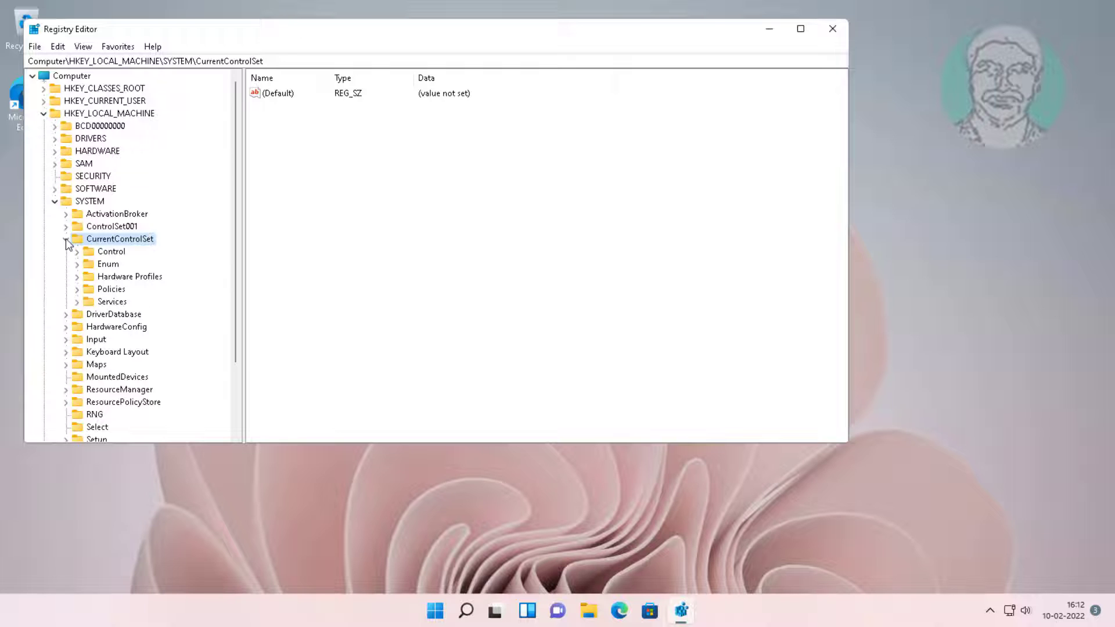
- Expand the Services key and scroll down its subkeys toward LanmanWorkstation
click(111, 302)
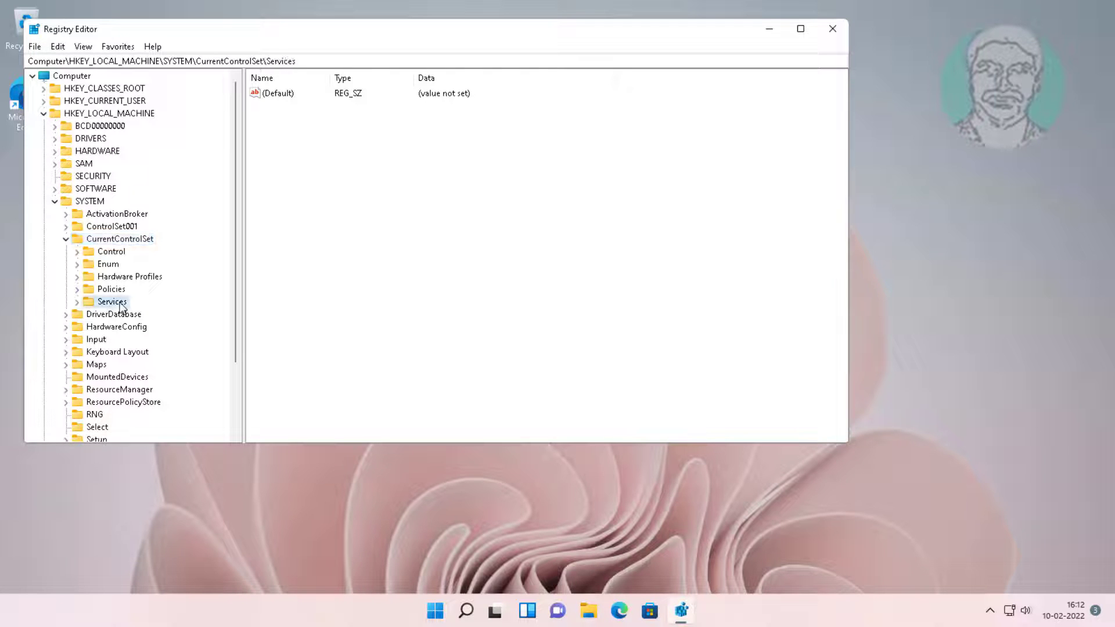
click(77, 301)
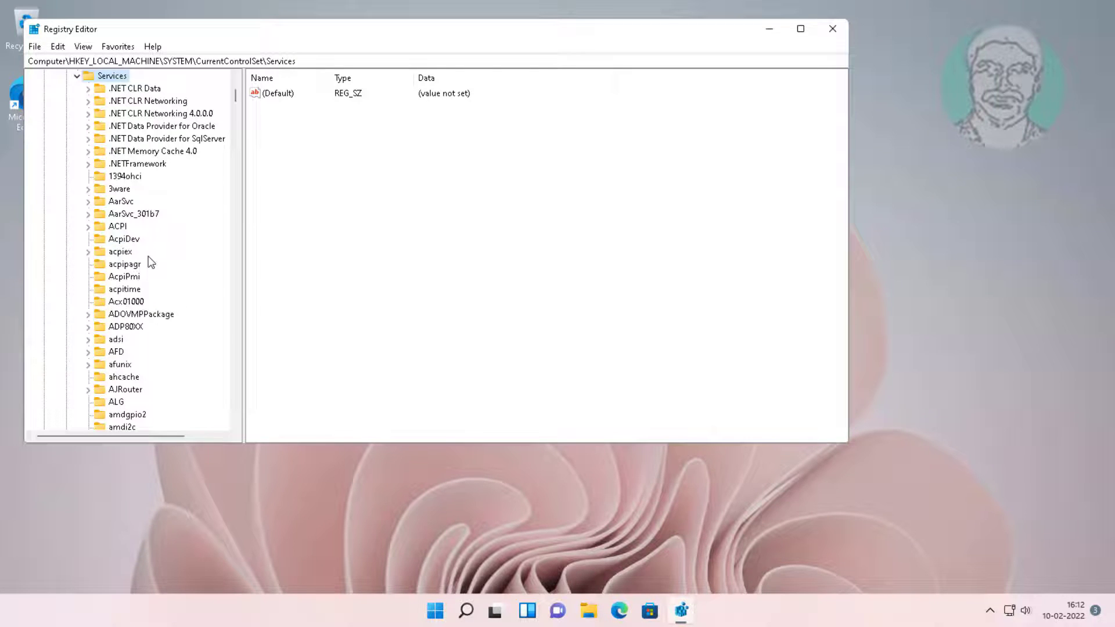
scroll(154, 297, down, 20)
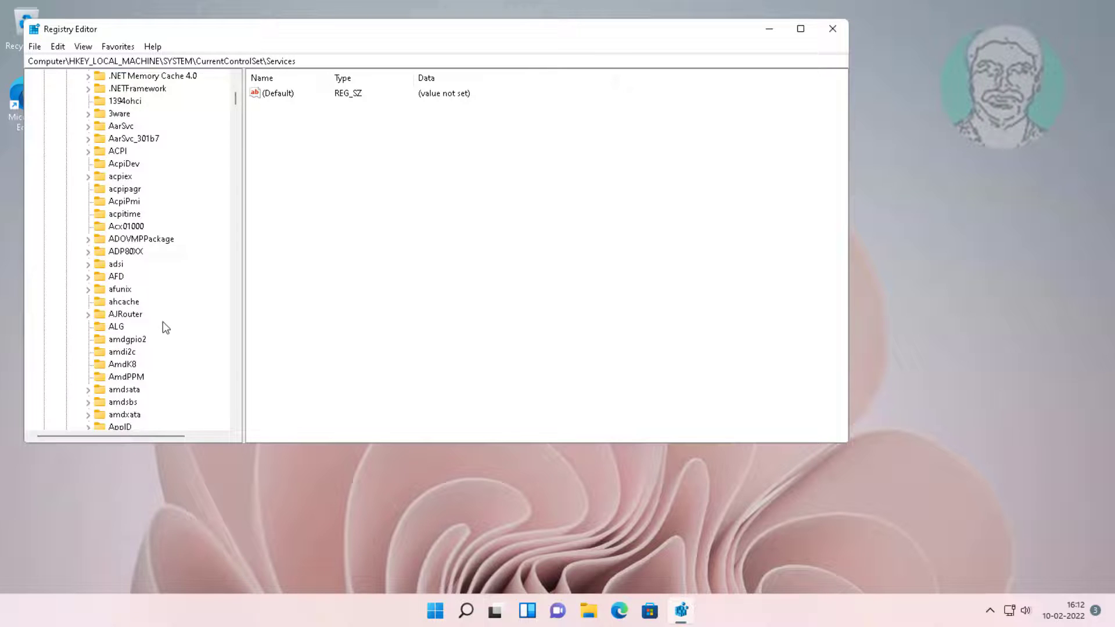
scroll(166, 328, down, 20)
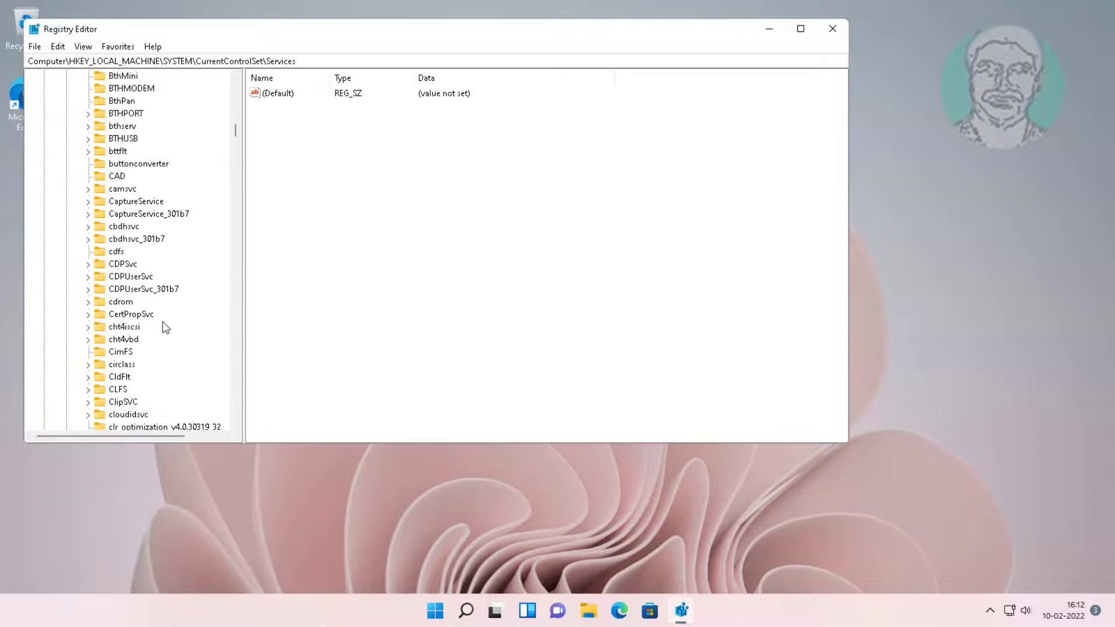
scroll(165, 328, down, 20)
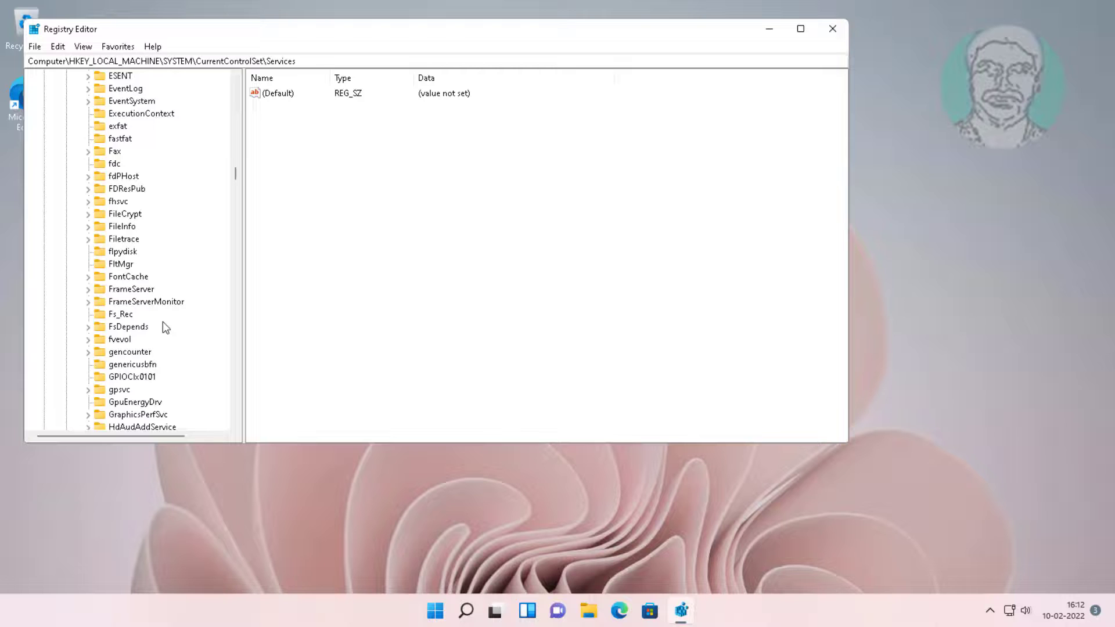
scroll(166, 328, down, 7)
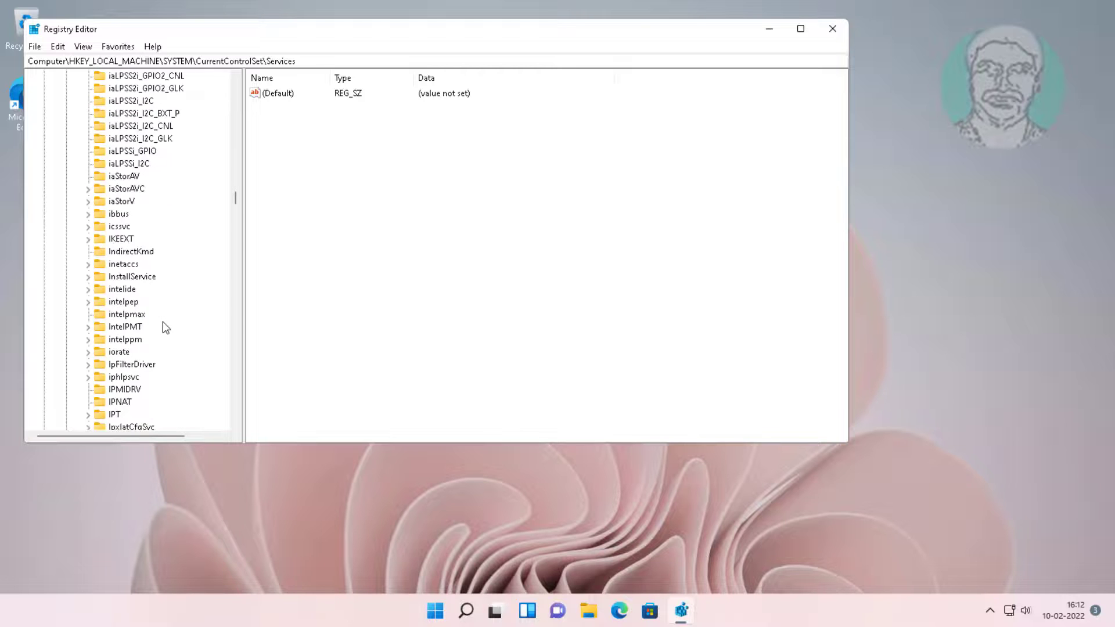
scroll(166, 328, down, 5)
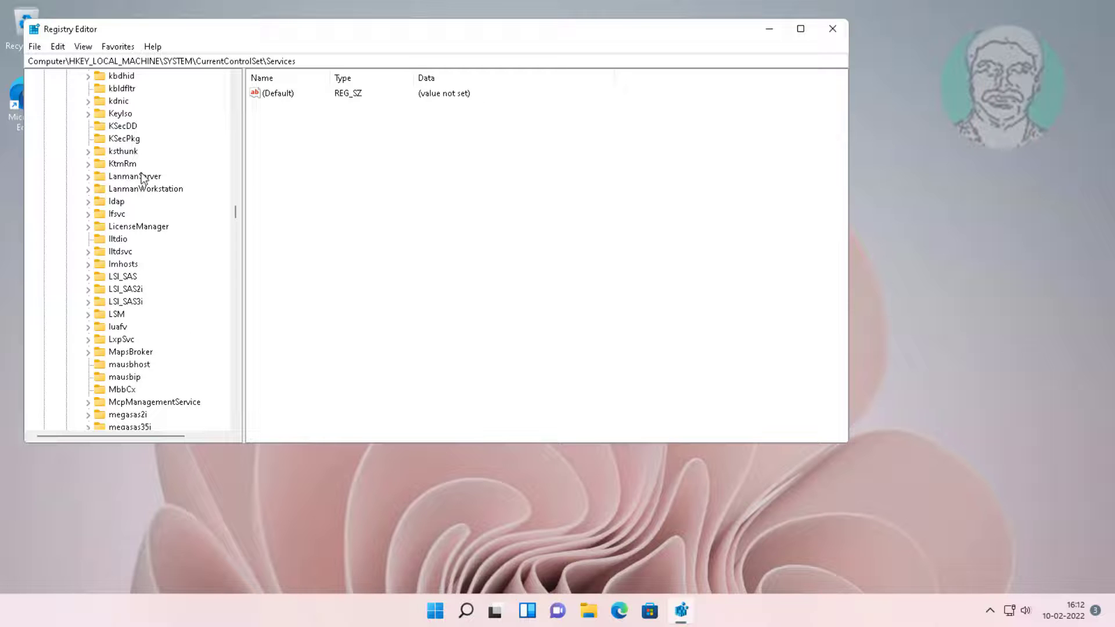
- Select LanmanWorkstation\Parameters and widen the Name column to show full value names
click(144, 191)
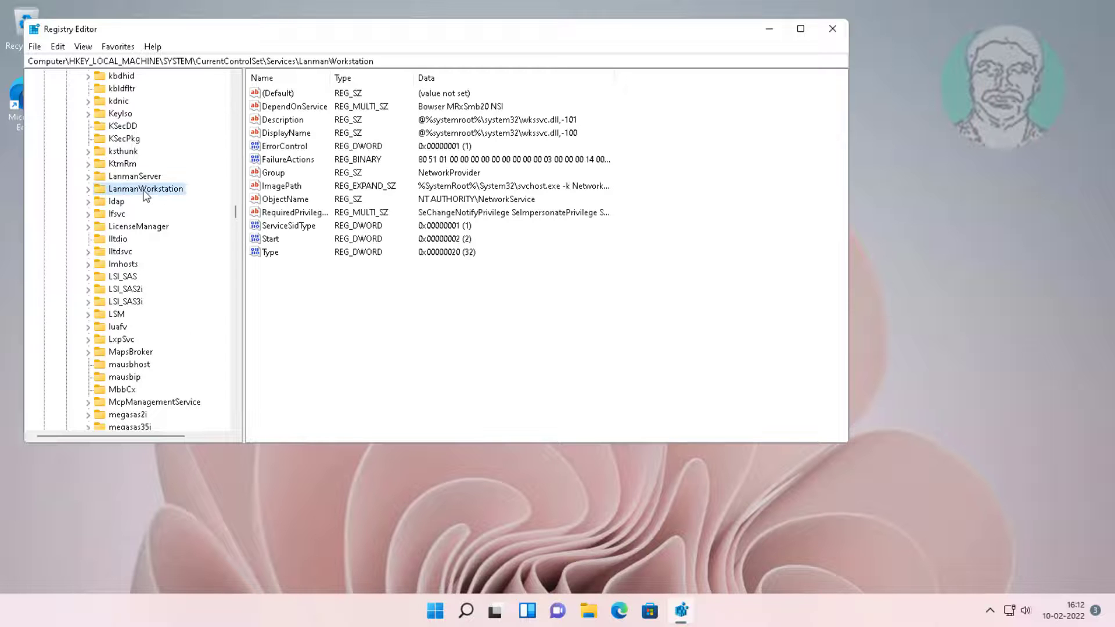
click(89, 190)
click(148, 229)
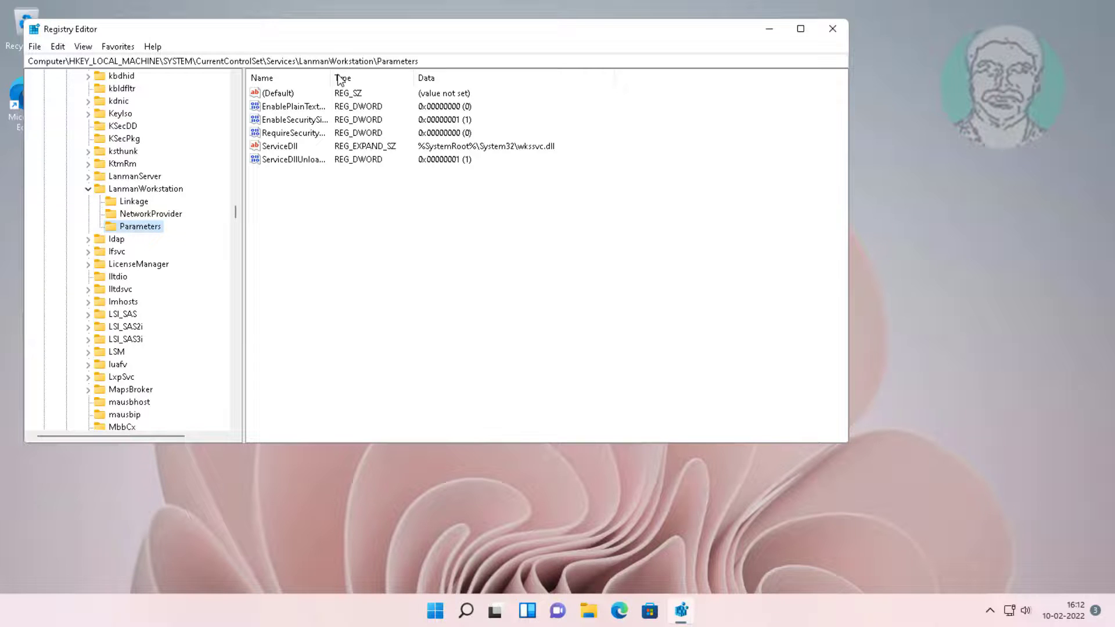
drag(332, 78, 397, 78)
- Create a new DWORD (32-bit) value named AllowInSecureGuestAuth in Parameters
right_click(291, 205)
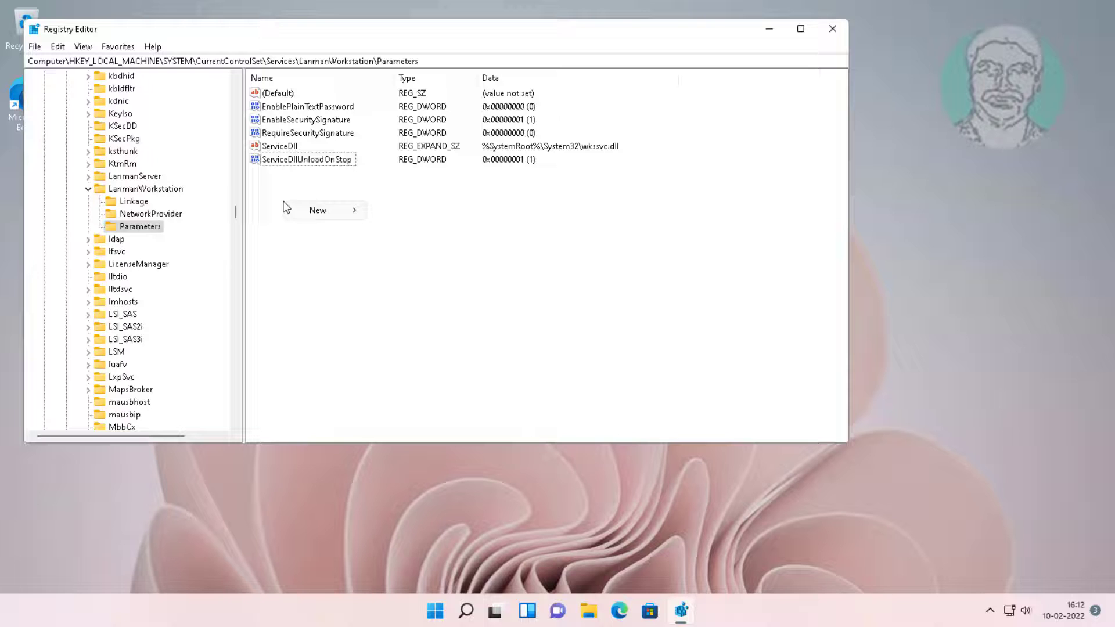
mouse_move(329, 218)
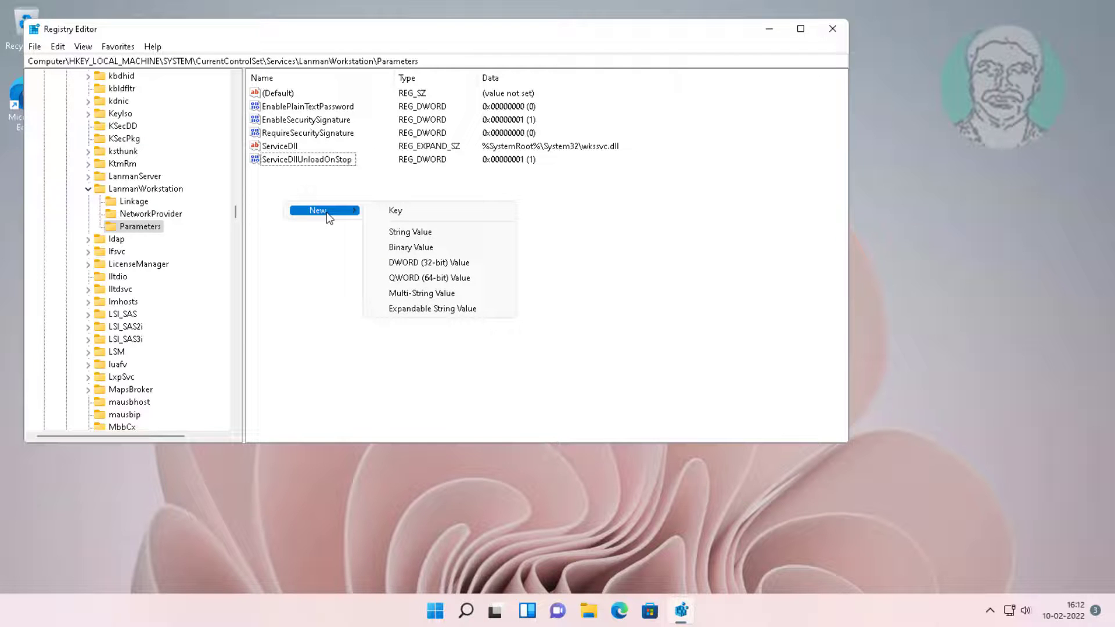
click(420, 264)
text(A)
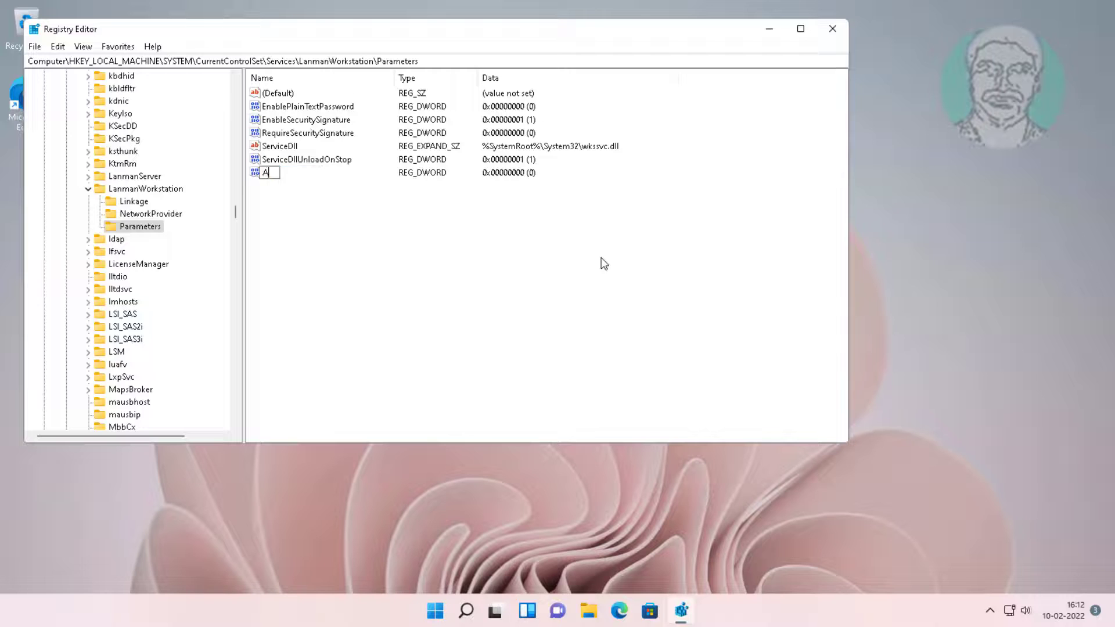
text(llowInSecureGuest)
text(A)
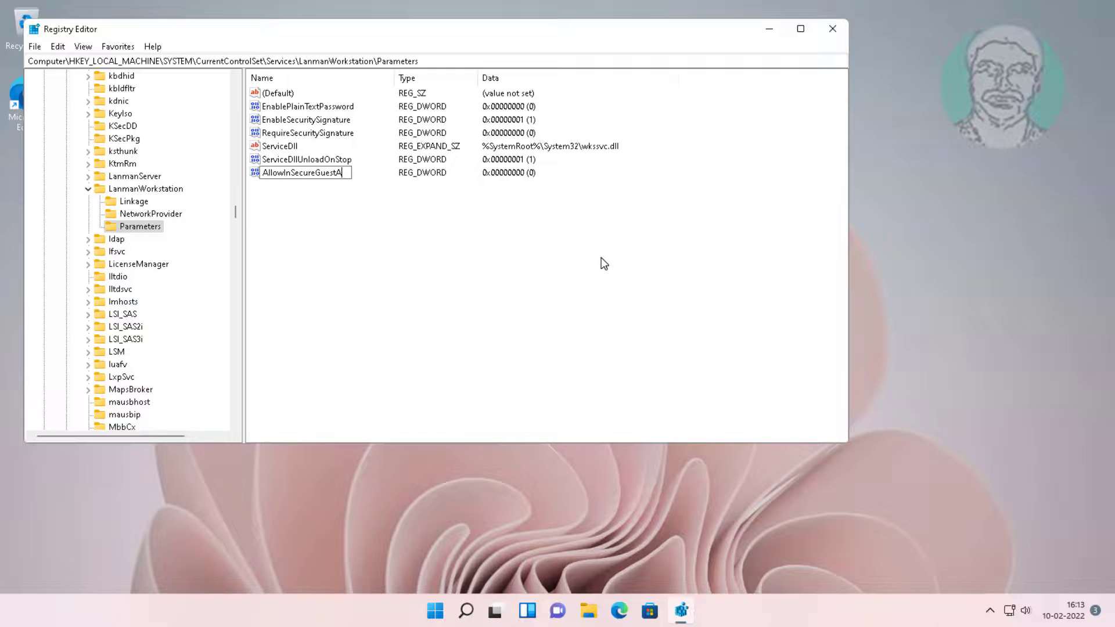
text(uth)
key(Return)
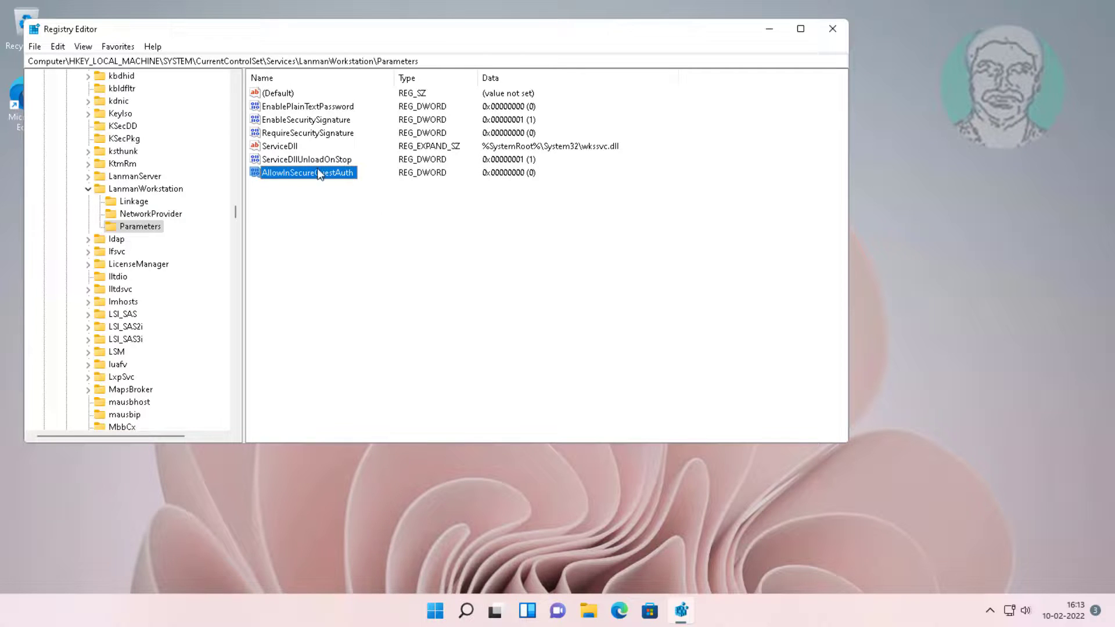
- Change the AllowInSecureGuestAuth value data to 1 (hexadecimal) and confirm
double_click(306, 177)
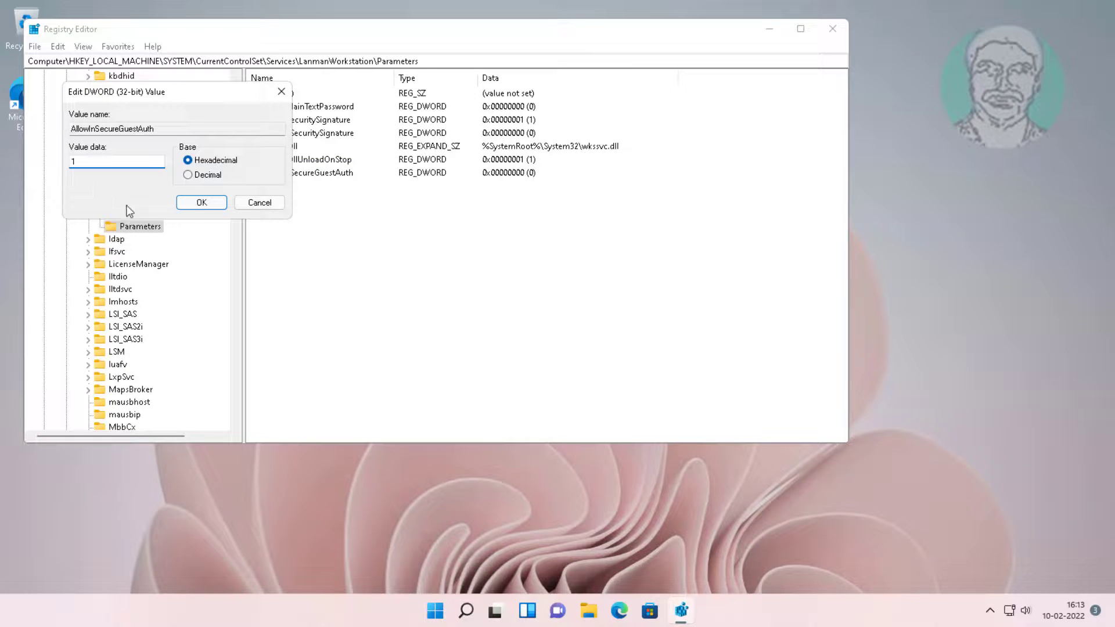
click(197, 207)
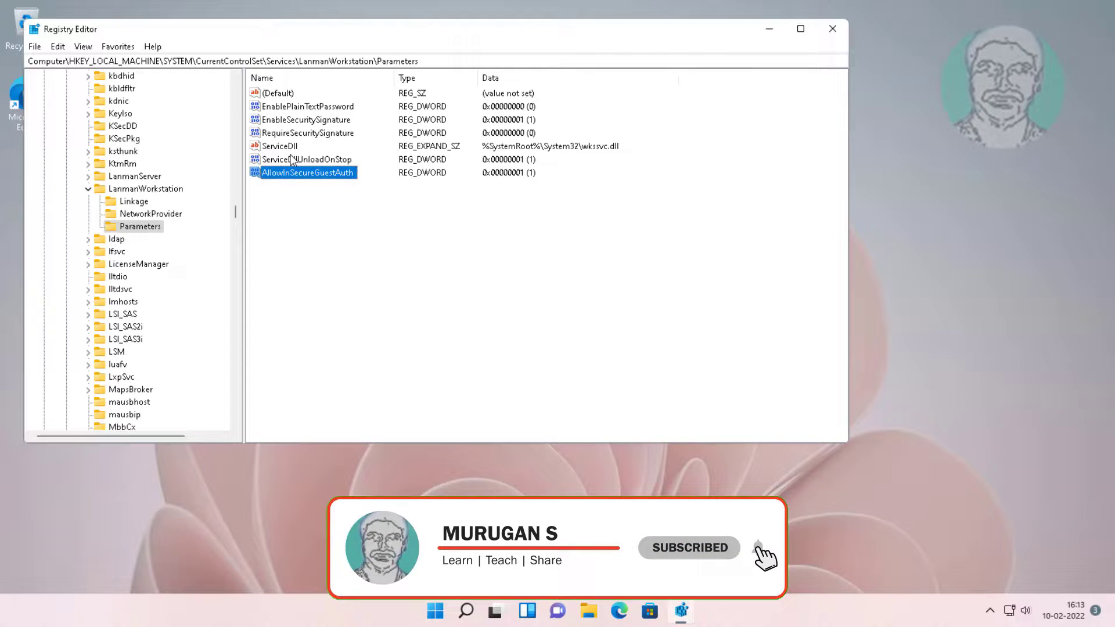
- Collapse LanmanWorkstation, Services, CurrentControlSet, SYSTEM and HKEY_LOCAL_MACHINE, then close Registry Editor
click(88, 188)
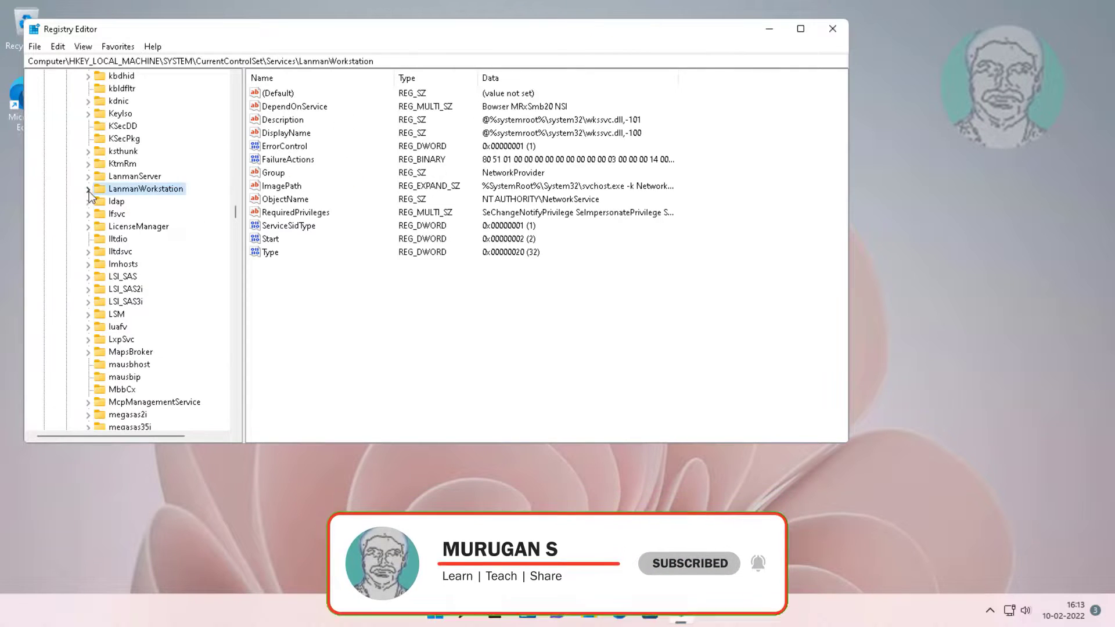
scroll(132, 244, up, 10)
scroll(132, 244, up, 20)
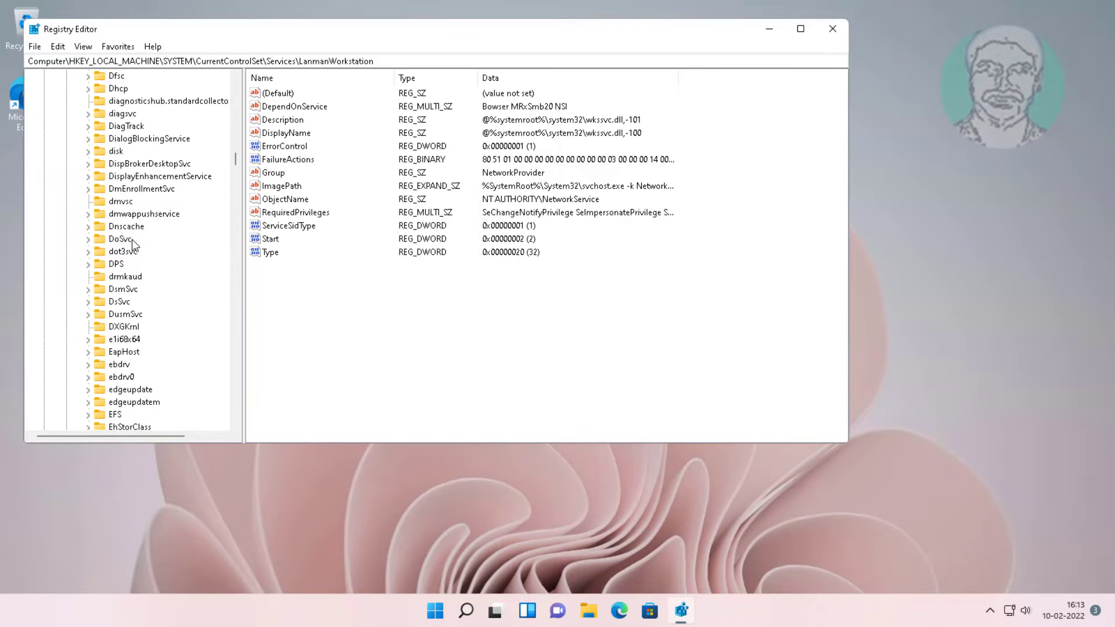
scroll(132, 244, up, 15)
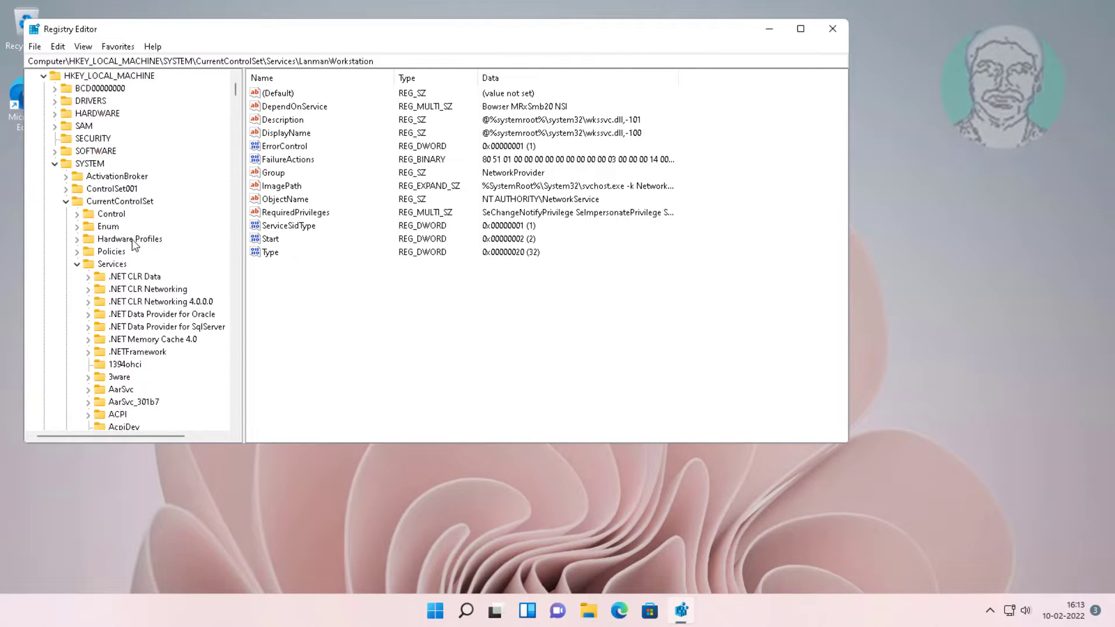
click(77, 302)
click(66, 240)
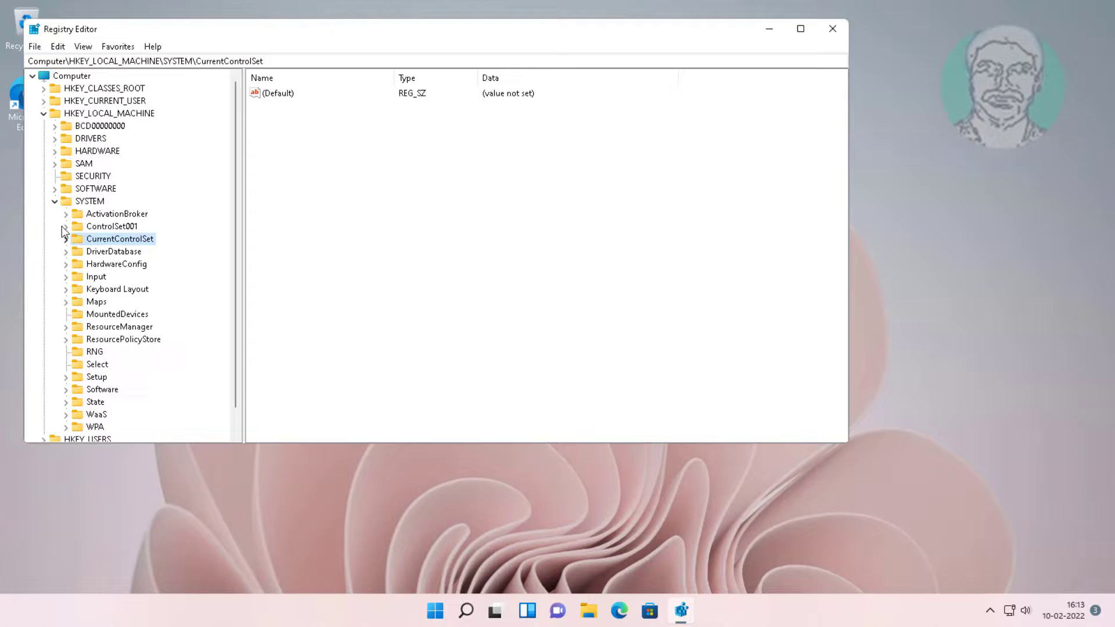
click(55, 202)
click(43, 114)
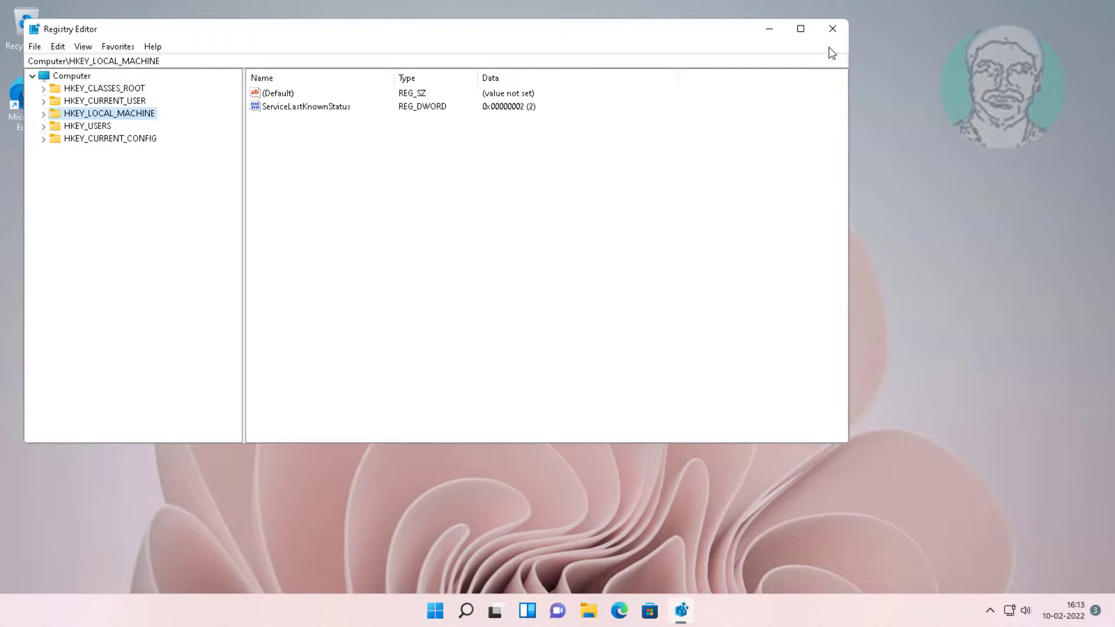
click(832, 29)
- Open the Start menu from the taskbar to show its pinned apps
click(450, 610)
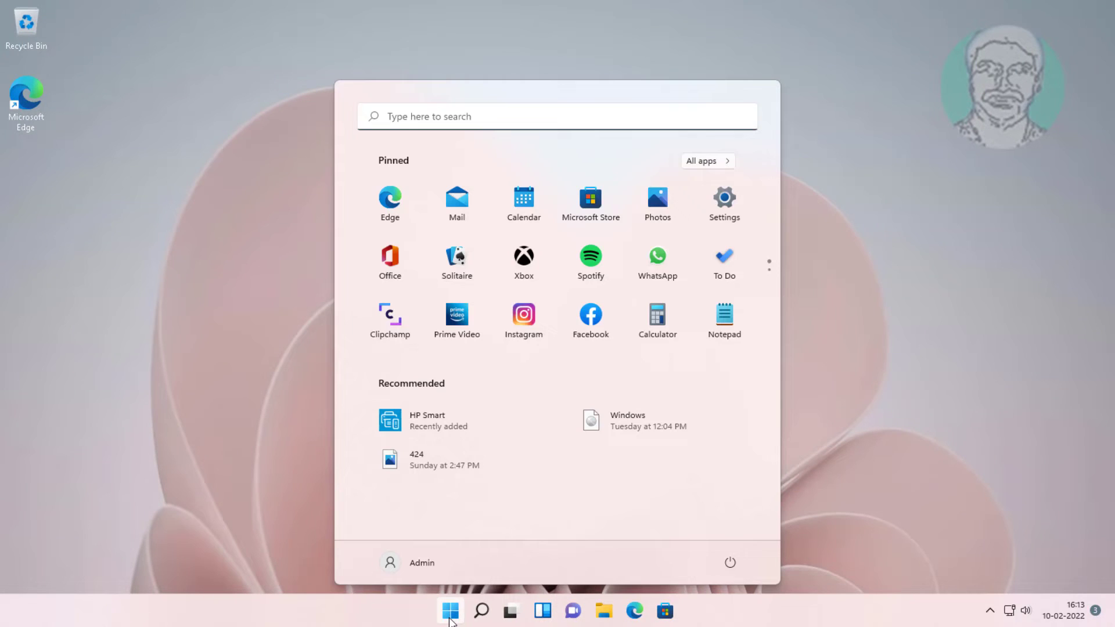